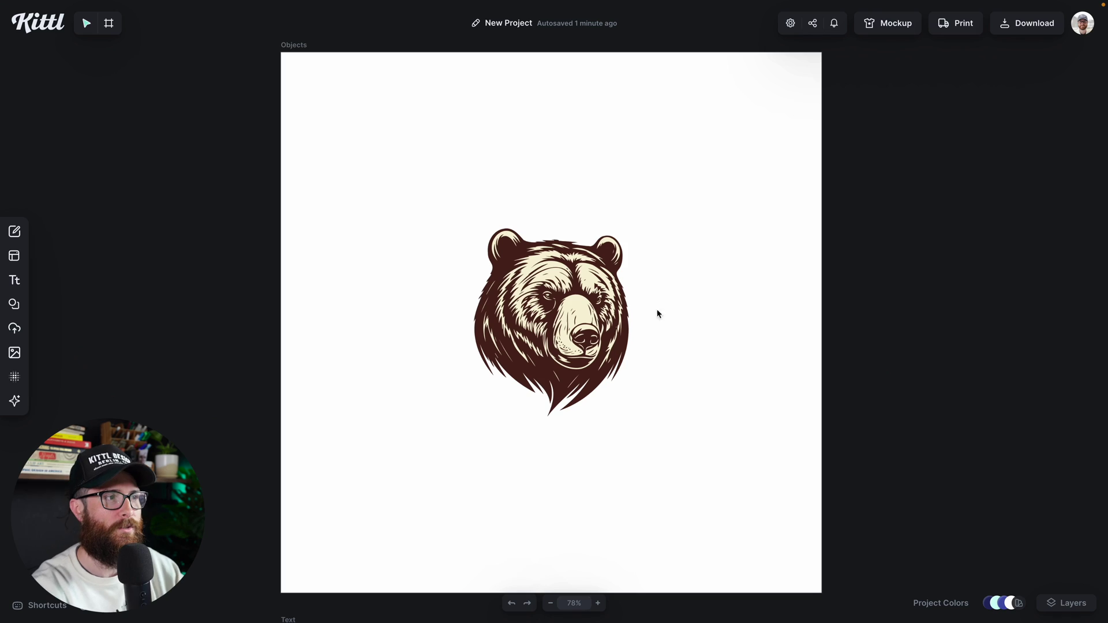
Alt-drag a duplicate of the brown bear down and to the right of the original.
{"action": "left_click", "coordinate": [597, 323]}
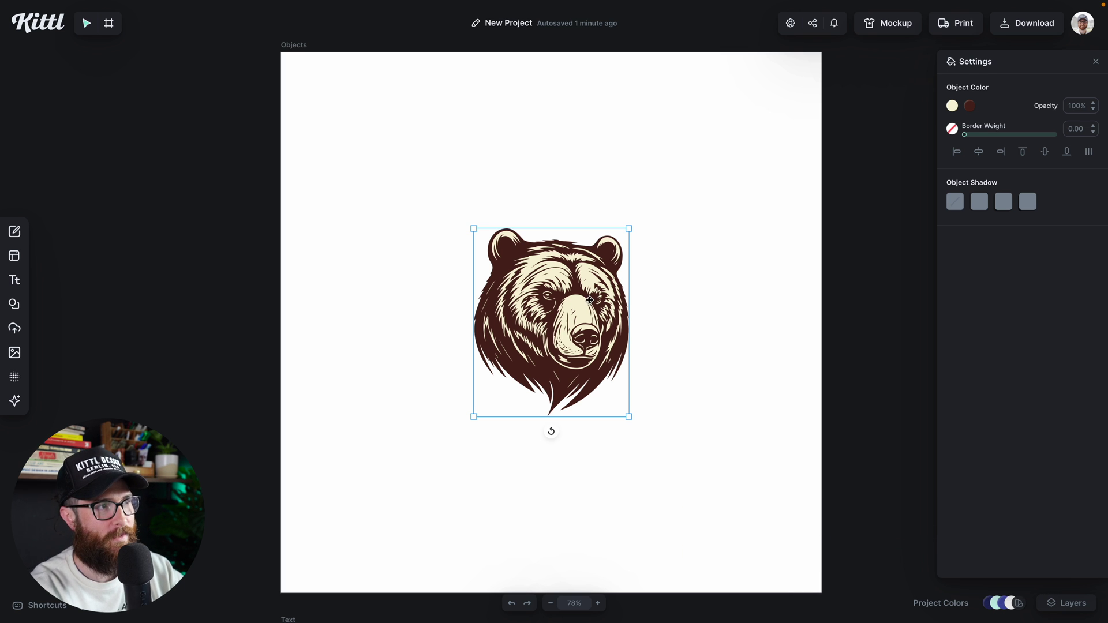
{"action": "left_click_drag", "start_coordinate": [579, 287], "coordinate": [720, 404]}
Move both bears up and to the left together.
{"action": "left_click", "coordinate": [564, 237], "text": "shift"}
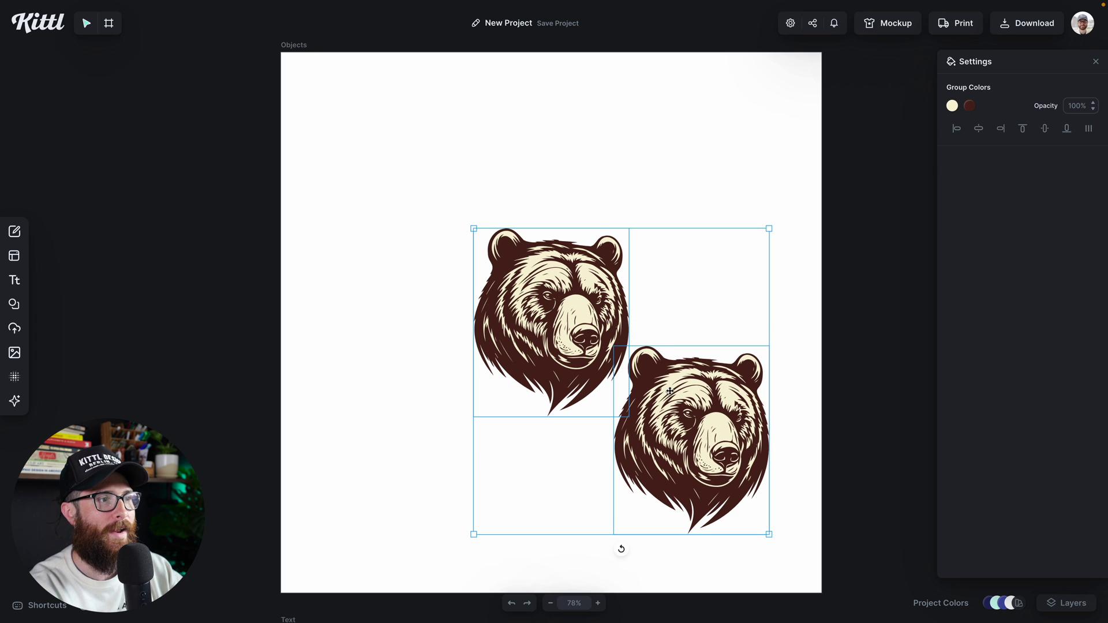
{"action": "left_click_drag", "start_coordinate": [564, 238], "coordinate": [493, 163]}
{"action": "key", "text": "Escape"}
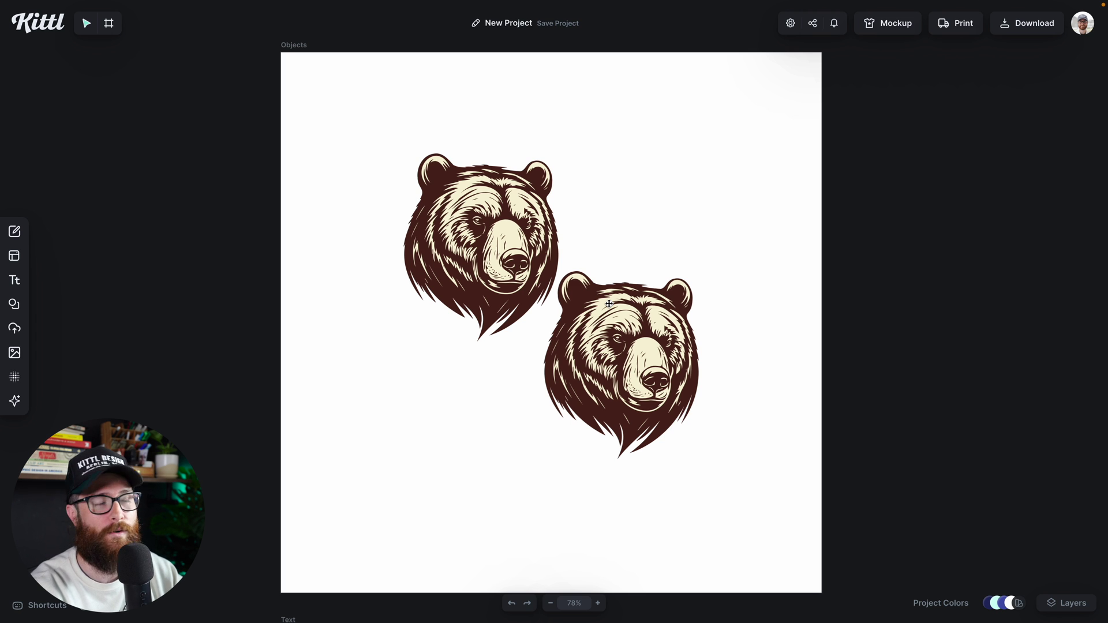
Add a circle from Elements, test duplicating it over the bears, then delete both circles.
{"action": "left_click", "coordinate": [46, 303]}
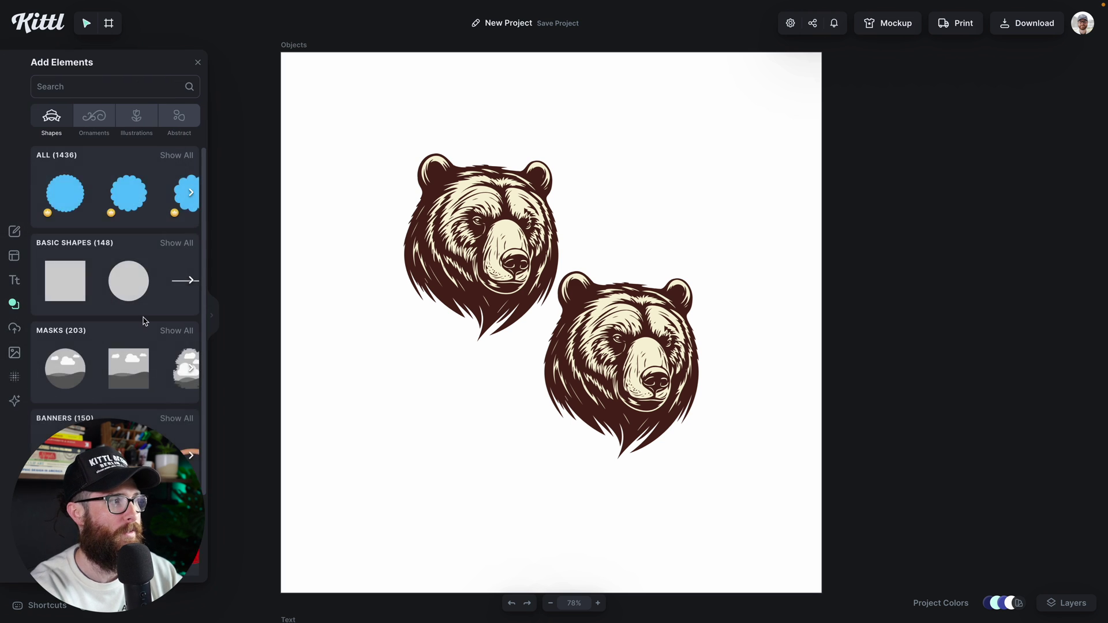
{"action": "left_click", "coordinate": [126, 296]}
{"action": "left_click_drag", "start_coordinate": [527, 309], "coordinate": [418, 342]}
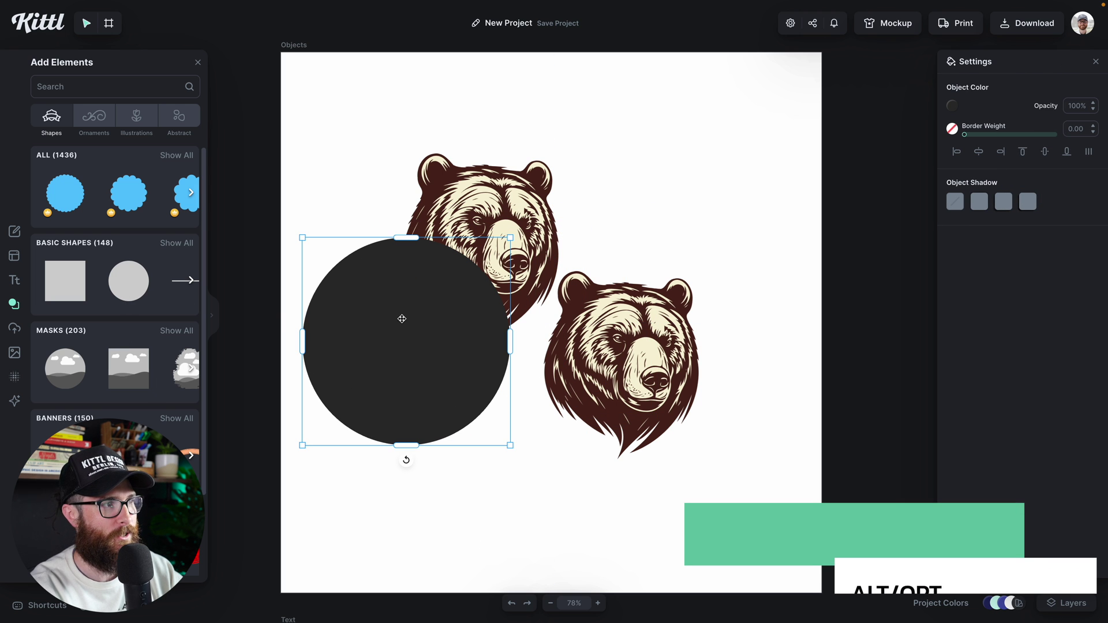
{"action": "left_click_drag", "start_coordinate": [401, 317], "coordinate": [608, 440]}
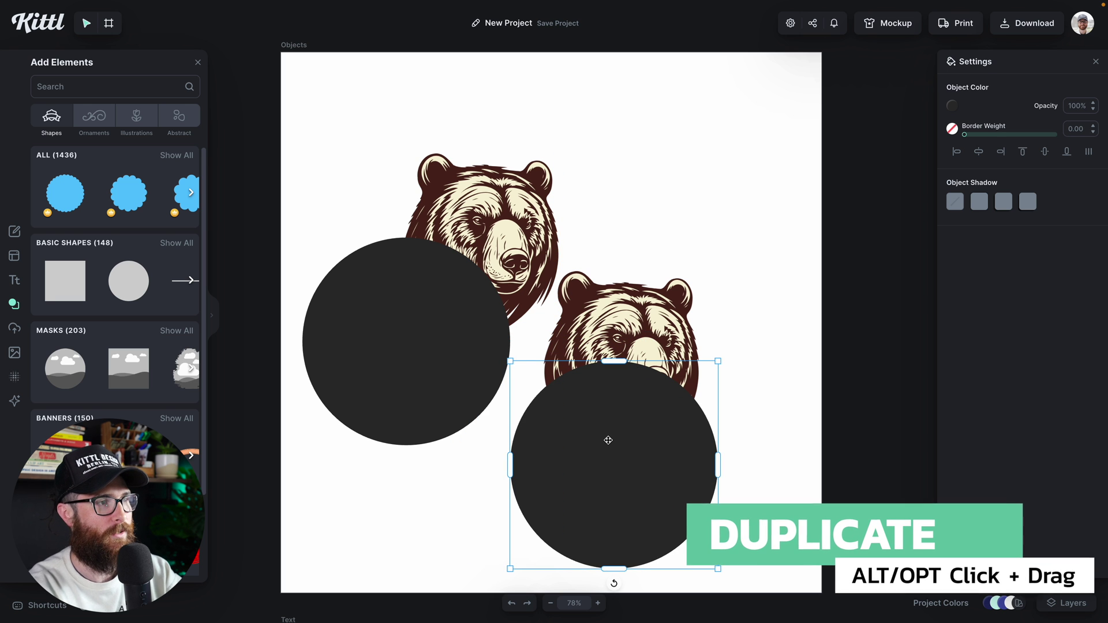
{"action": "key", "text": "Delete"}
{"action": "left_click", "coordinate": [477, 375]}
{"action": "key", "text": "Delete"}
Test bear duplicates, delete the extra copies, and move the second bear lower right.
{"action": "left_click_drag", "start_coordinate": [600, 374], "coordinate": [563, 466]}
{"action": "left_click", "coordinate": [615, 345]}
{"action": "left_click_drag", "start_coordinate": [615, 345], "coordinate": [579, 223]}
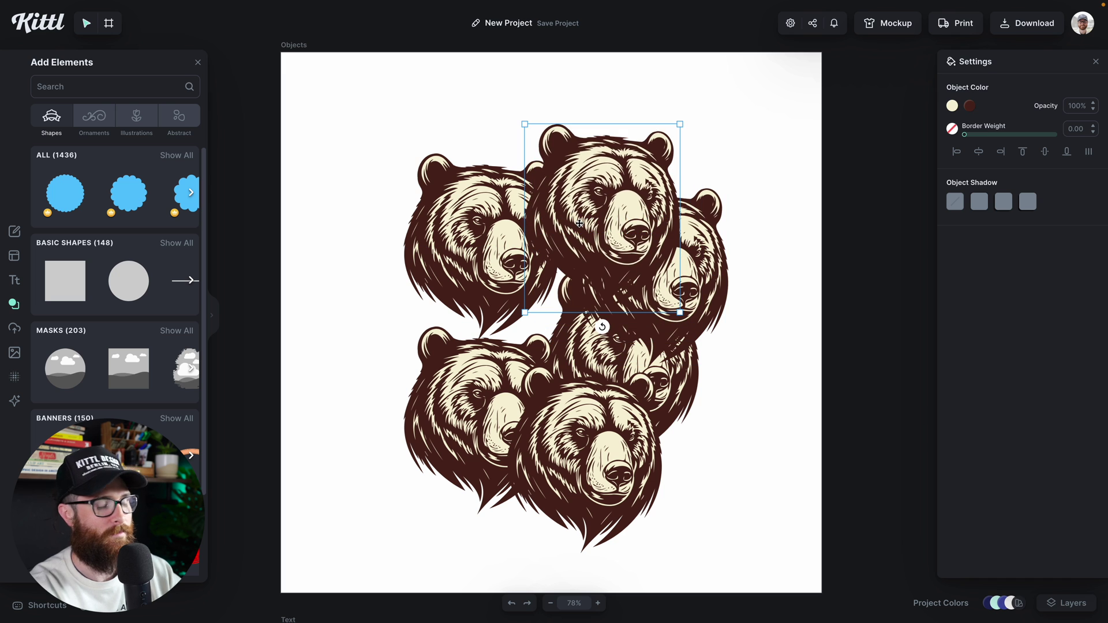
{"action": "key", "text": "Delete"}
{"action": "left_click", "coordinate": [553, 341]}
{"action": "key", "text": "Delete"}
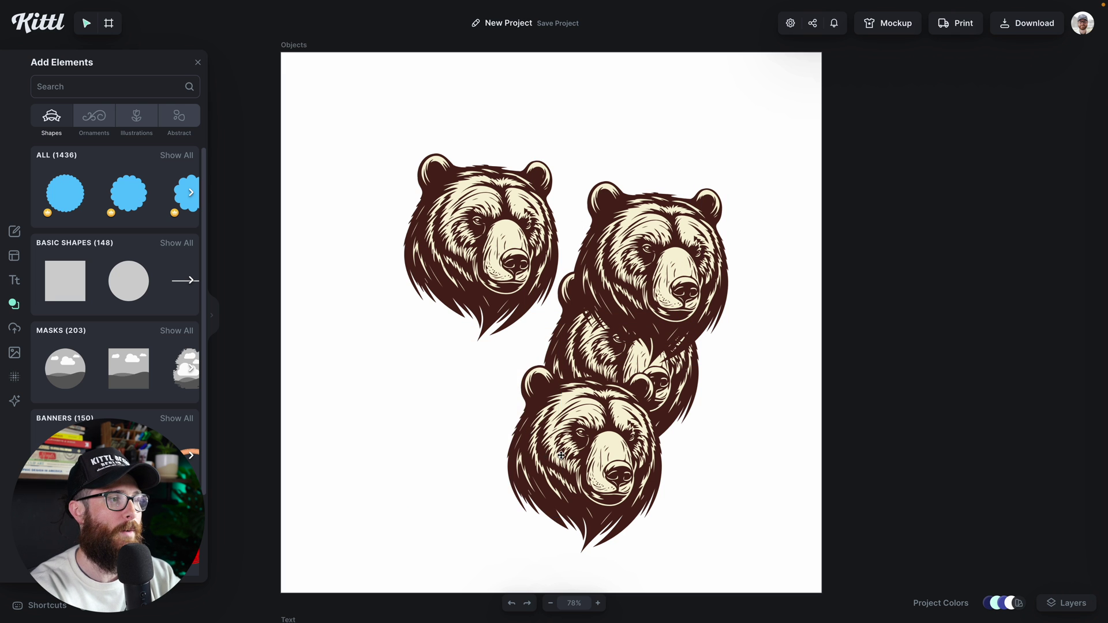
{"action": "left_click", "coordinate": [583, 439]}
{"action": "key", "text": "Delete"}
{"action": "left_click", "coordinate": [602, 388]}
{"action": "key", "text": "Delete"}
{"action": "left_click_drag", "start_coordinate": [658, 271], "coordinate": [649, 381]}
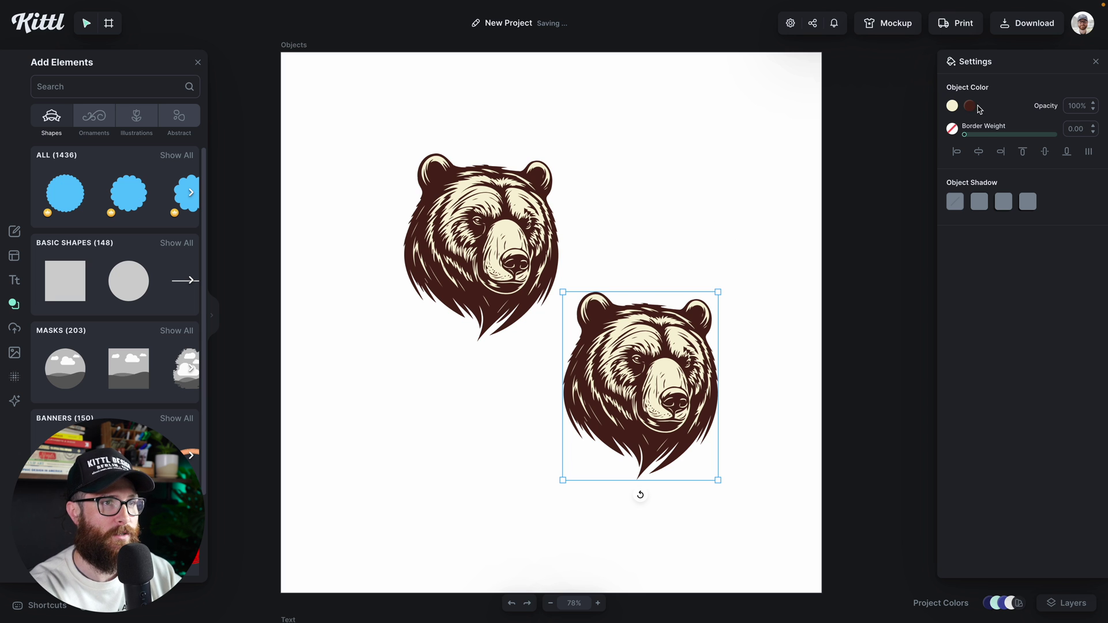
Recolour the second bear navy and reposition it.
{"action": "left_click", "coordinate": [974, 108]}
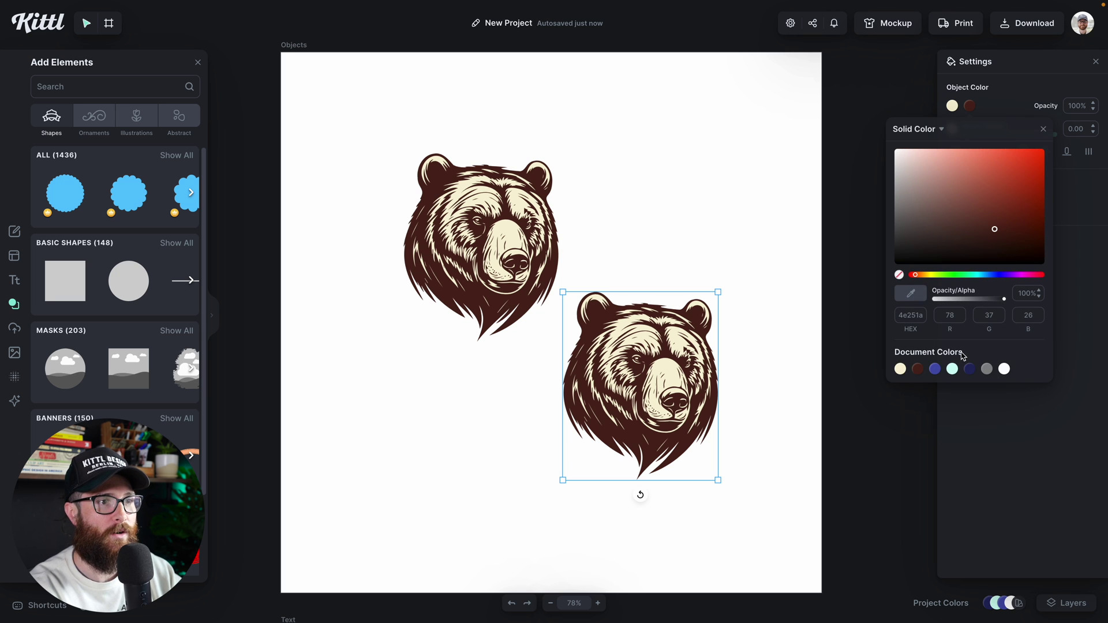
{"action": "left_click", "coordinate": [970, 370]}
{"action": "left_click", "coordinate": [786, 268]}
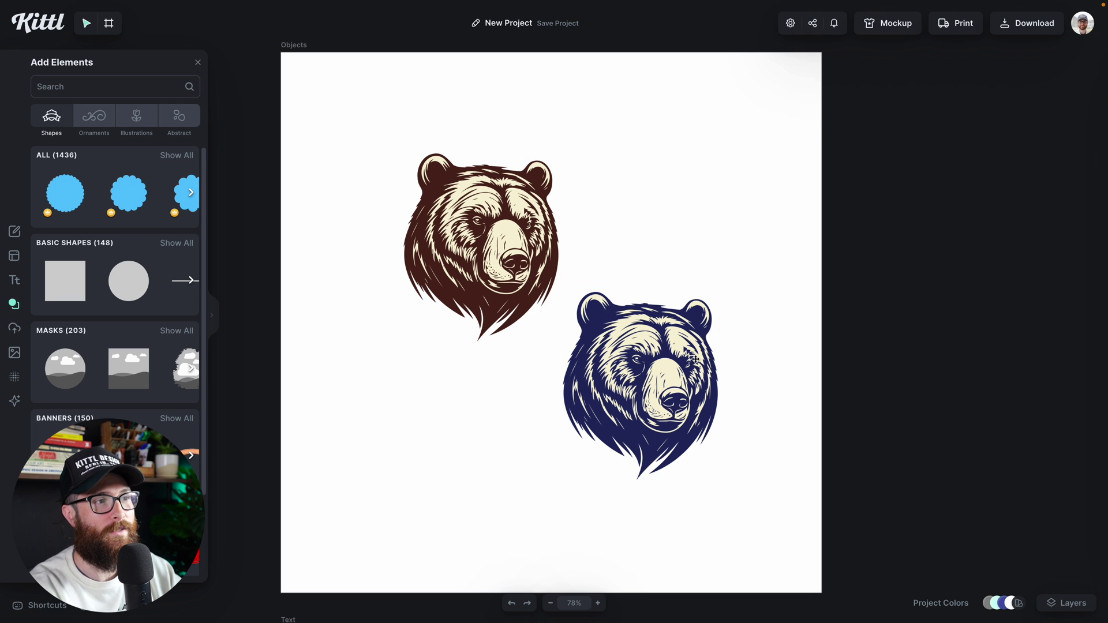
{"action": "left_click_drag", "start_coordinate": [692, 358], "coordinate": [533, 408]}
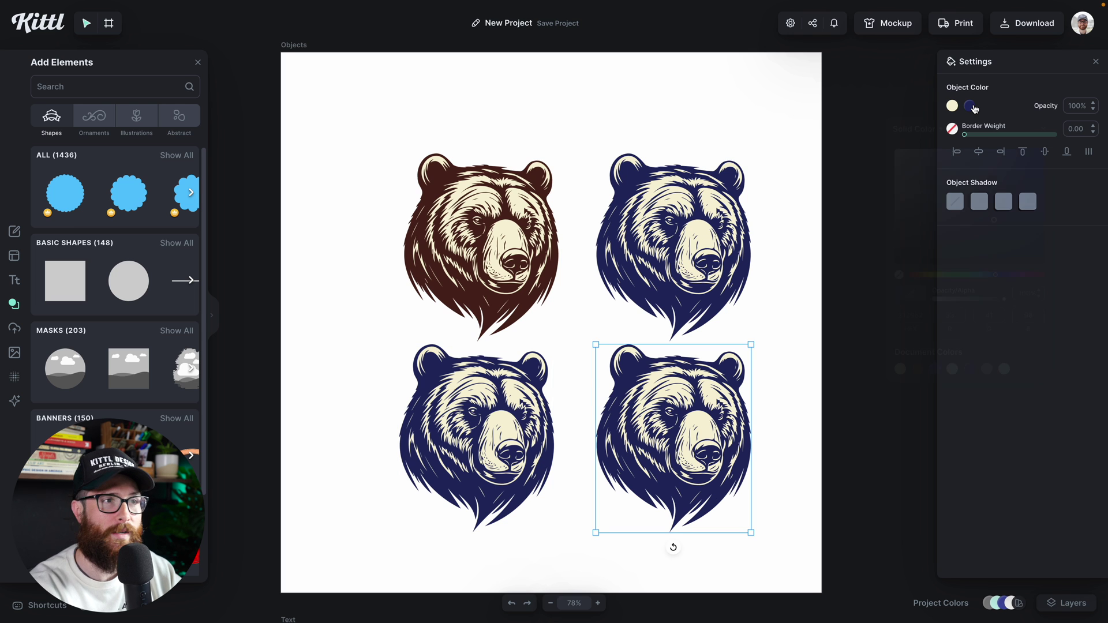
Recolour the lower-right bear green and the lower-left bear bright red.
{"action": "left_click", "coordinate": [971, 107]}
{"action": "left_click", "coordinate": [945, 275]}
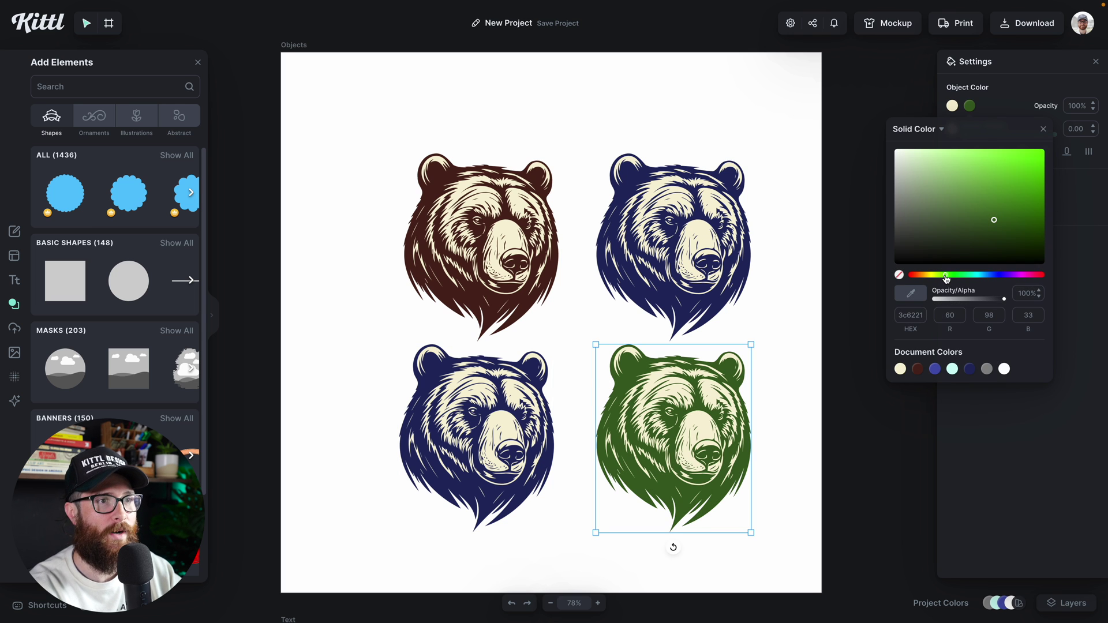
{"action": "left_click", "coordinate": [535, 418]}
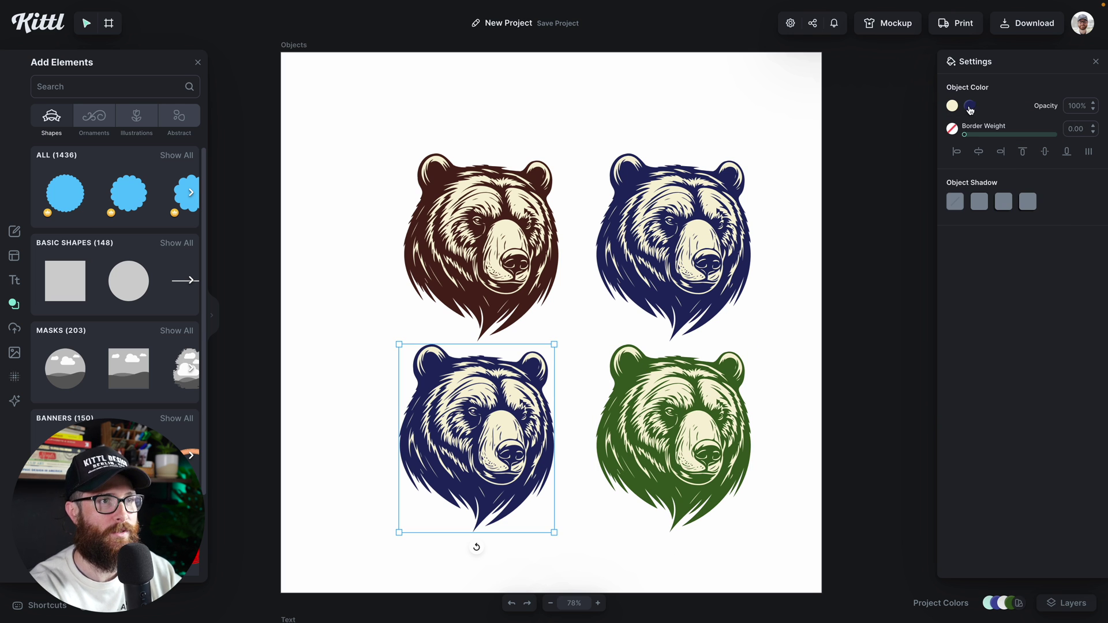
{"action": "left_click", "coordinate": [970, 107]}
{"action": "left_click", "coordinate": [926, 275]}
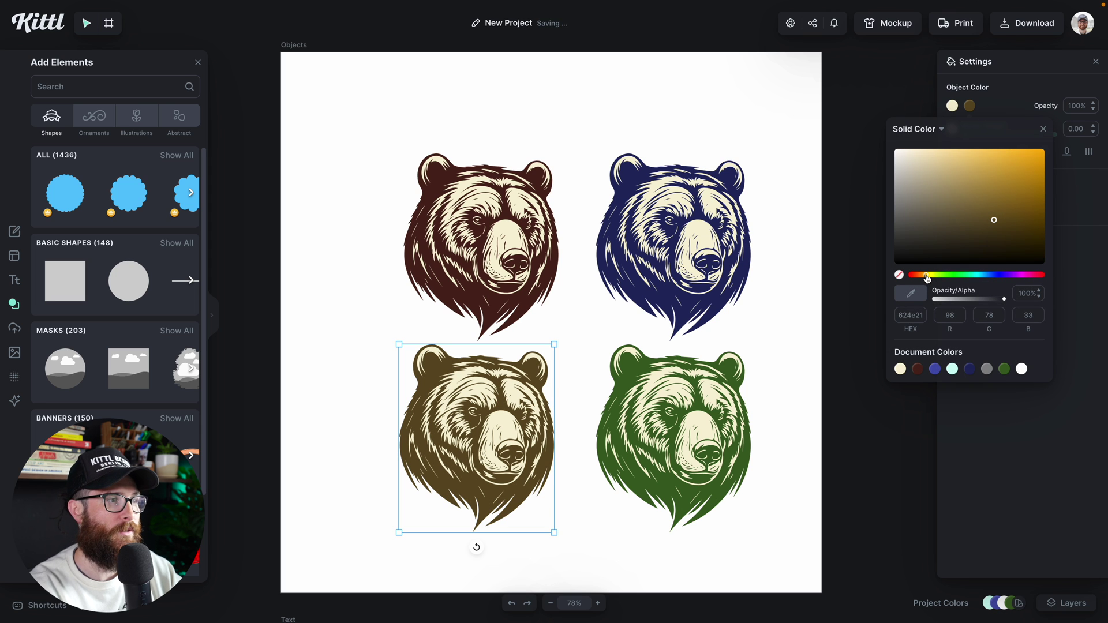
{"action": "left_click_drag", "start_coordinate": [924, 278], "coordinate": [912, 276]}
{"action": "left_click", "coordinate": [1016, 187]}
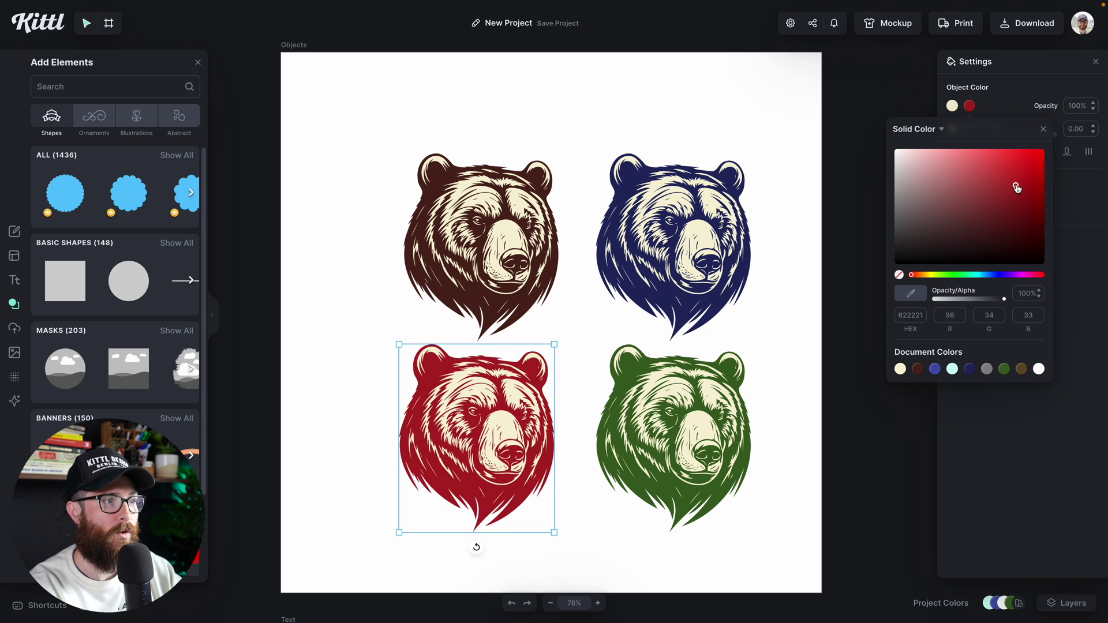
{"action": "left_click", "coordinate": [764, 312]}
Centre all four bears on the page, then undo back to the single brown bear.
{"action": "left_click_drag", "start_coordinate": [397, 164], "coordinate": [695, 440]}
{"action": "left_click_drag", "start_coordinate": [696, 440], "coordinate": [683, 420]}
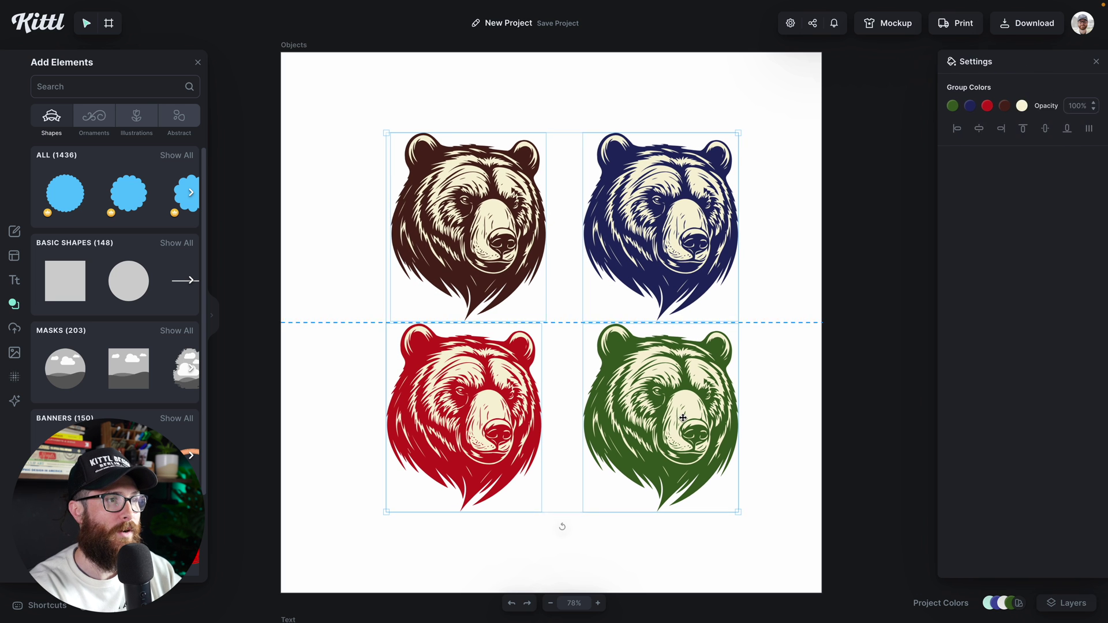
{"action": "key", "text": "Escape"}
{"action": "left_click", "coordinate": [720, 309]}
{"action": "key", "text": "ctrl+a"}
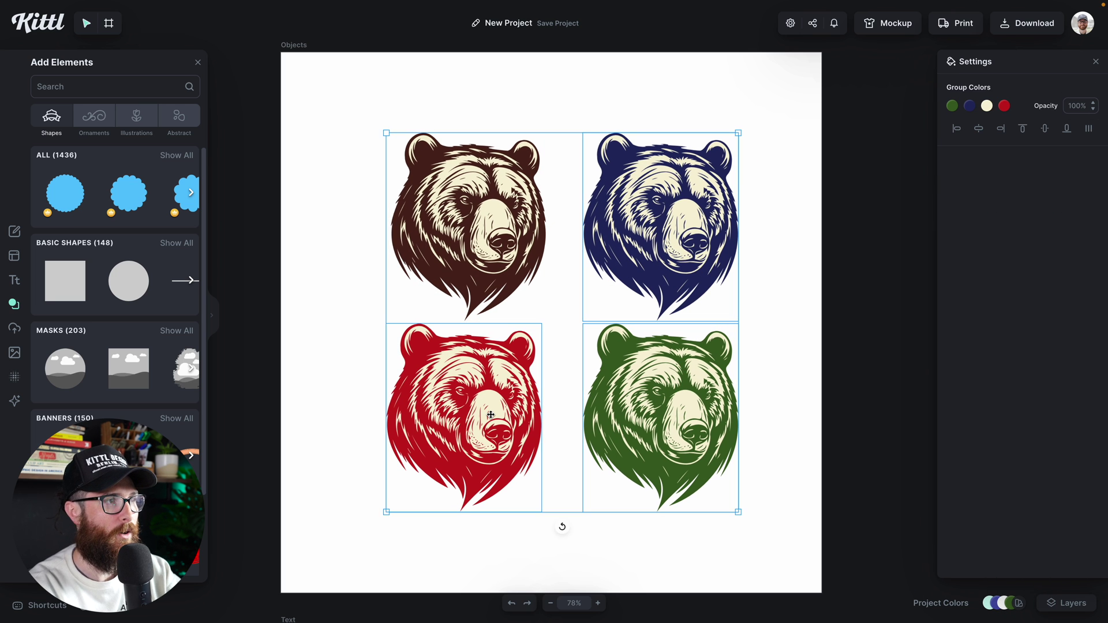
{"action": "key", "text": "ctrl+z"}
{"action": "key", "text": "ctrl+z"}
{"action": "key", "text": "ctrl+z"}
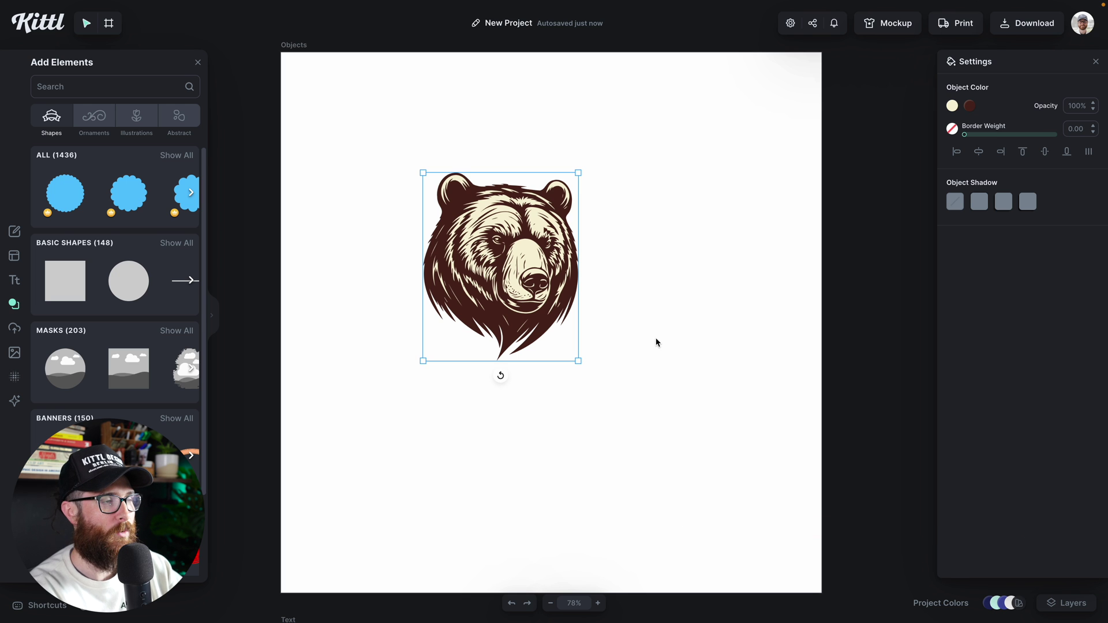
Paste bear copies with Ctrl+V beside the original, then undo the extra pastes.
{"action": "key", "text": "ctrl+v"}
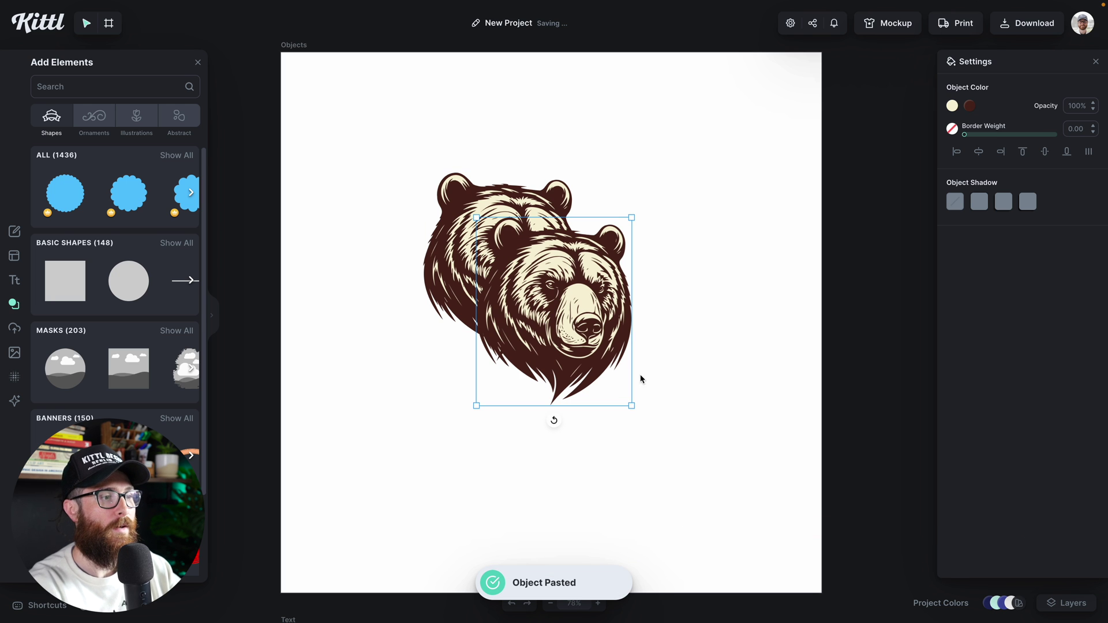
{"action": "left_click_drag", "start_coordinate": [546, 365], "coordinate": [672, 295]}
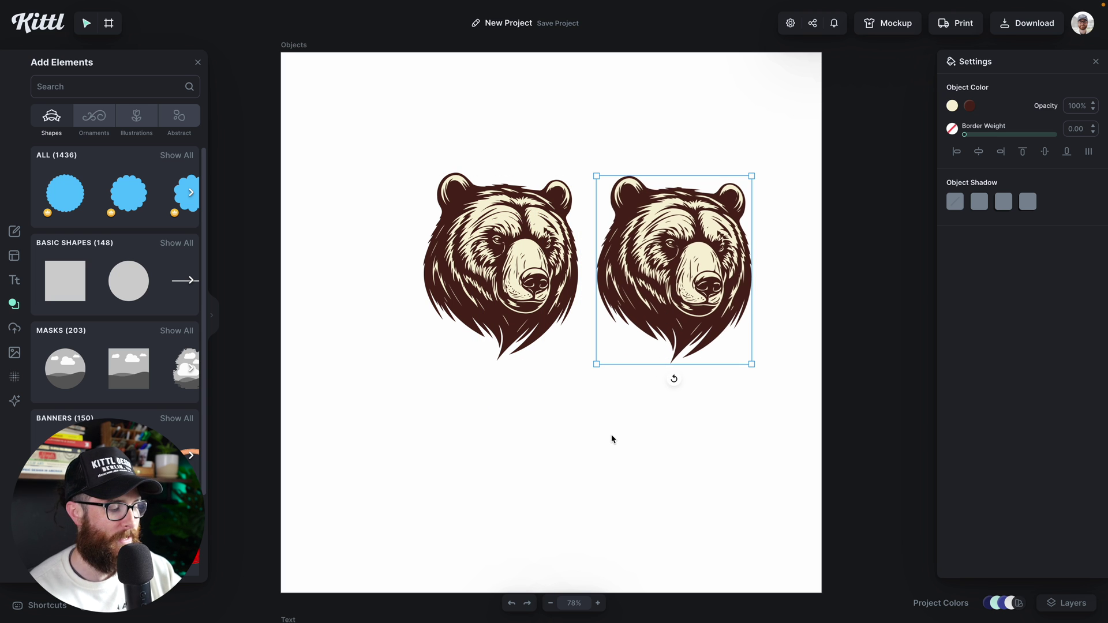
{"action": "key", "text": "ctrl+v"}
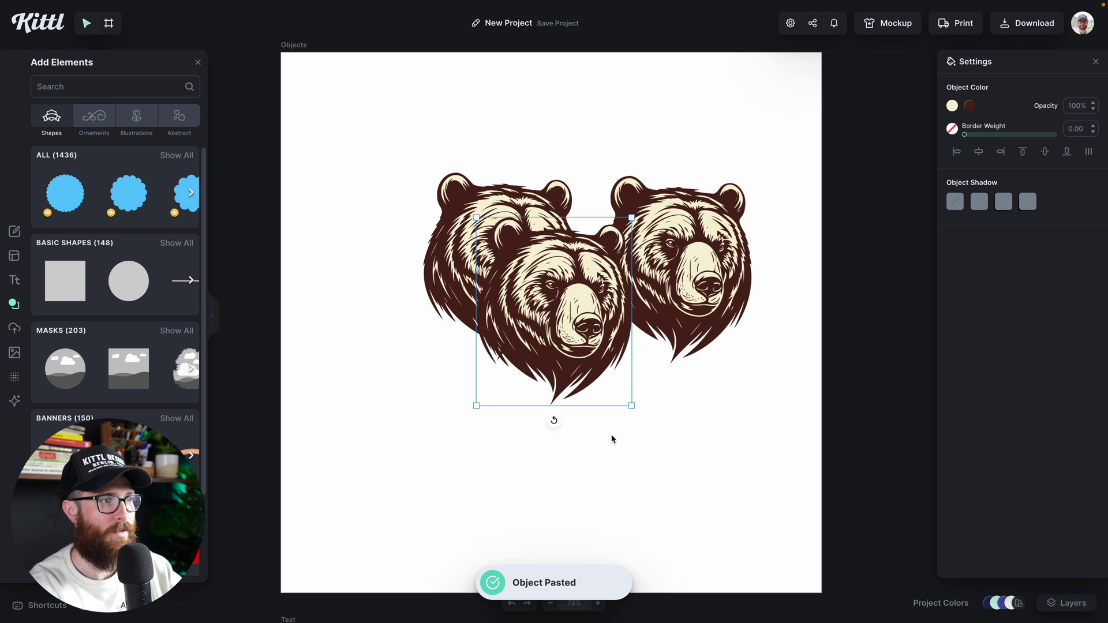
{"action": "key", "text": "ctrl+v"}
{"action": "key", "text": "ctrl+v"}
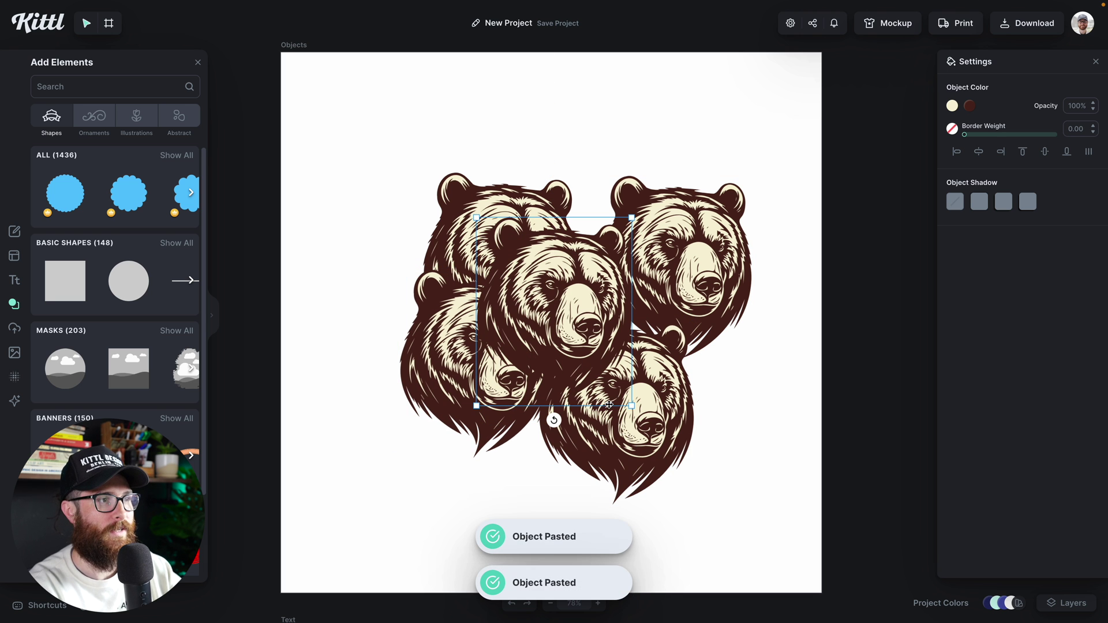
{"action": "key", "text": "ctrl+z"}
{"action": "key", "text": "ctrl+z"}
{"action": "key", "text": "ctrl+z"}
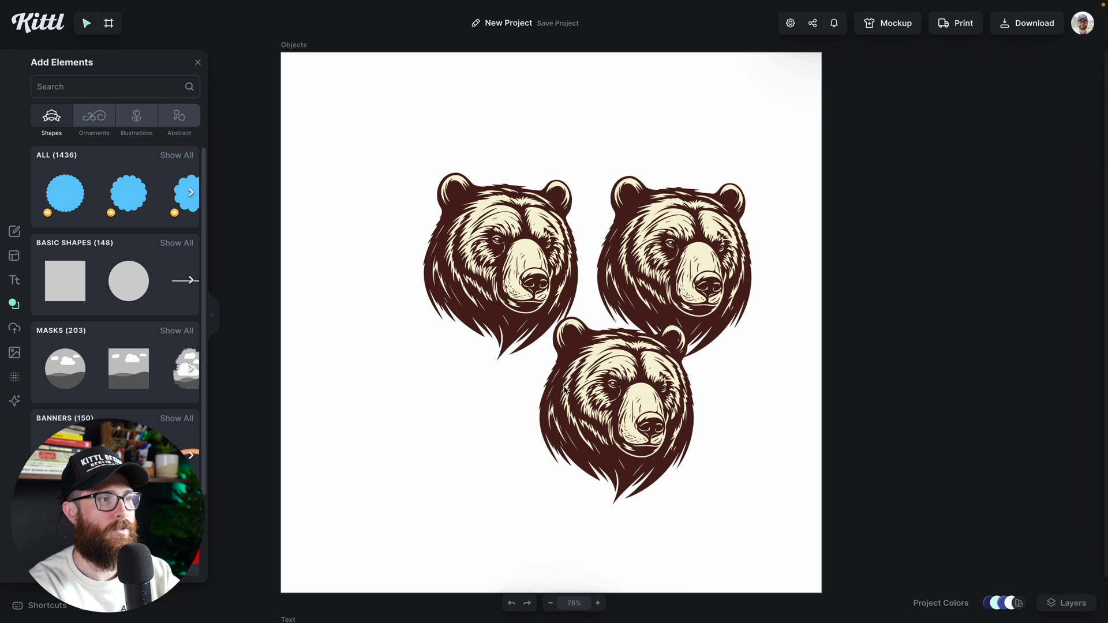
Delete the right-hand bear and move the remaining one to the page centre.
{"action": "left_click", "coordinate": [643, 330]}
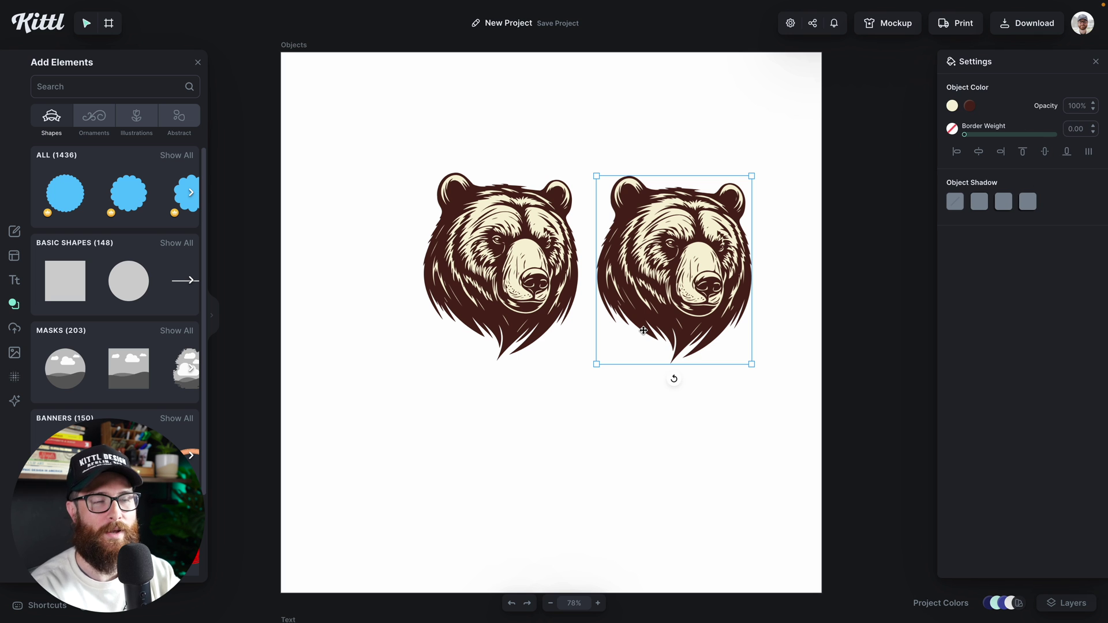
{"action": "key", "text": "Delete"}
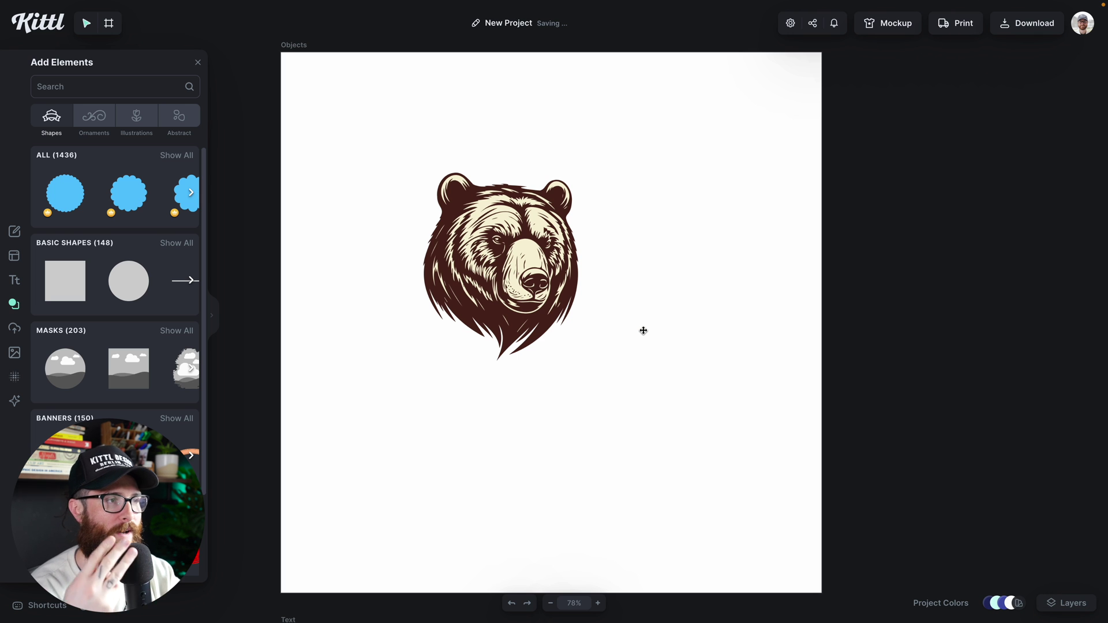
{"action": "left_click_drag", "start_coordinate": [533, 266], "coordinate": [585, 287]}
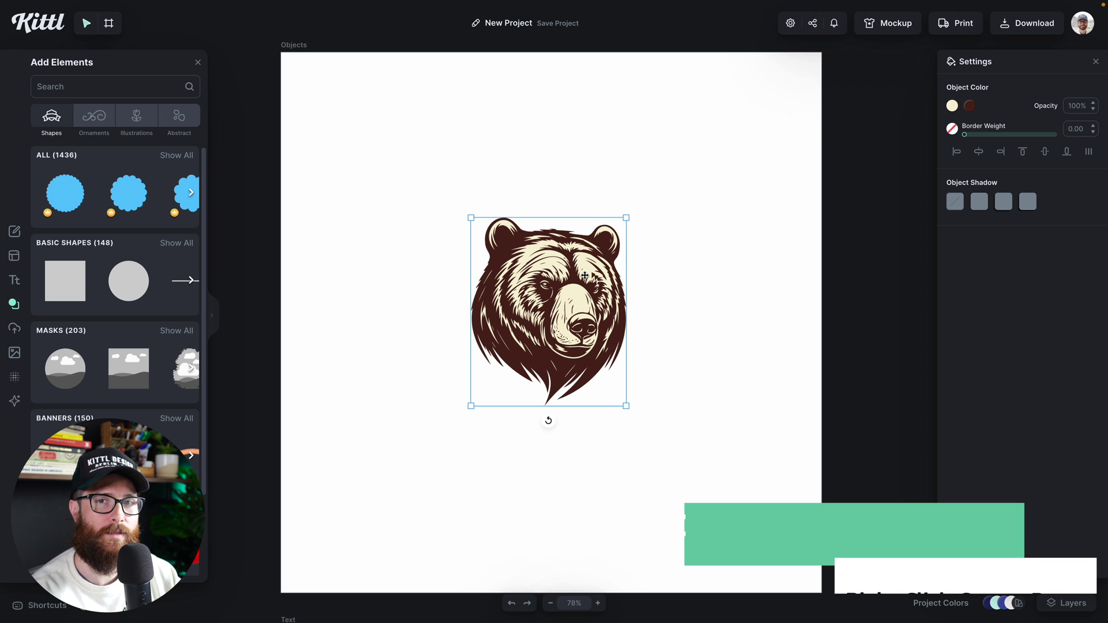
Paste a bear copy from the right-click menu and move it right of the original.
{"action": "right_click", "coordinate": [584, 275]}
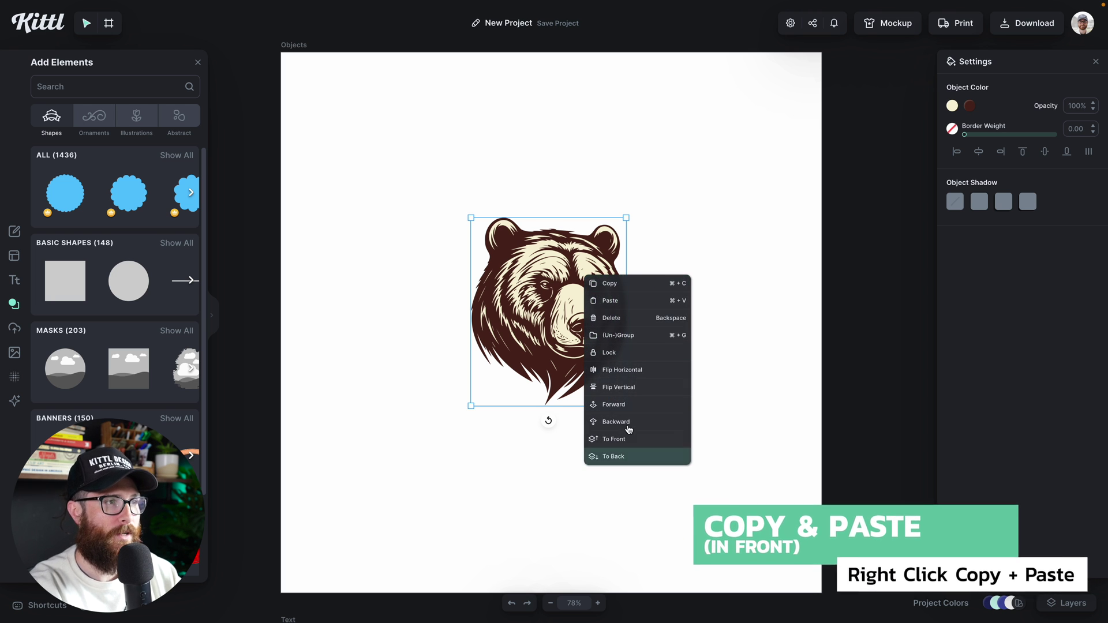
{"action": "left_click", "coordinate": [613, 302]}
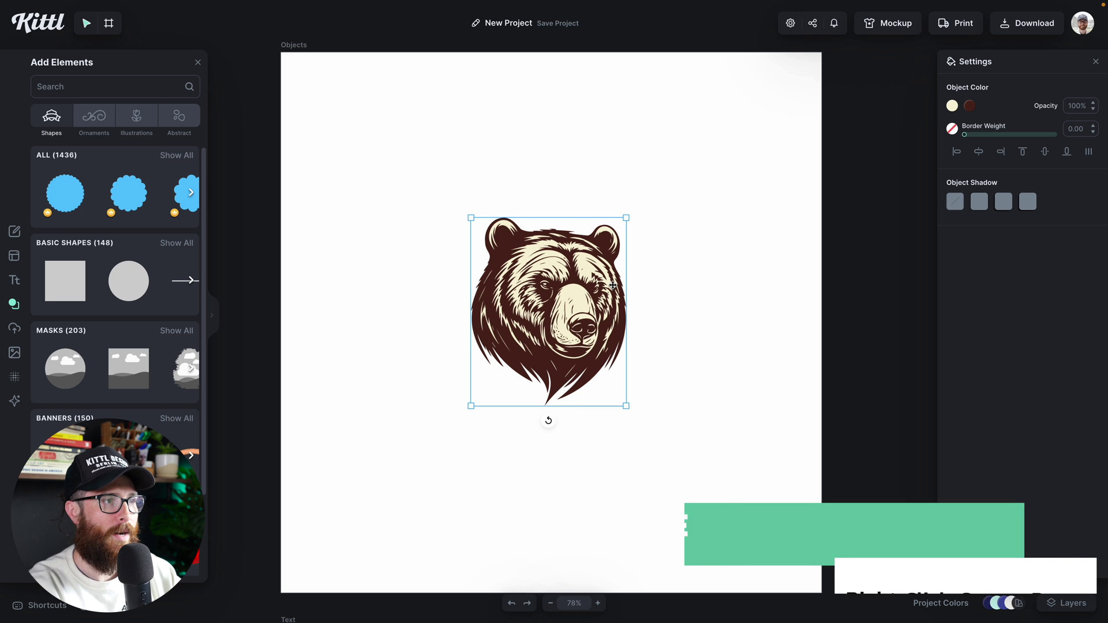
{"action": "right_click", "coordinate": [678, 279]}
{"action": "left_click", "coordinate": [693, 304]}
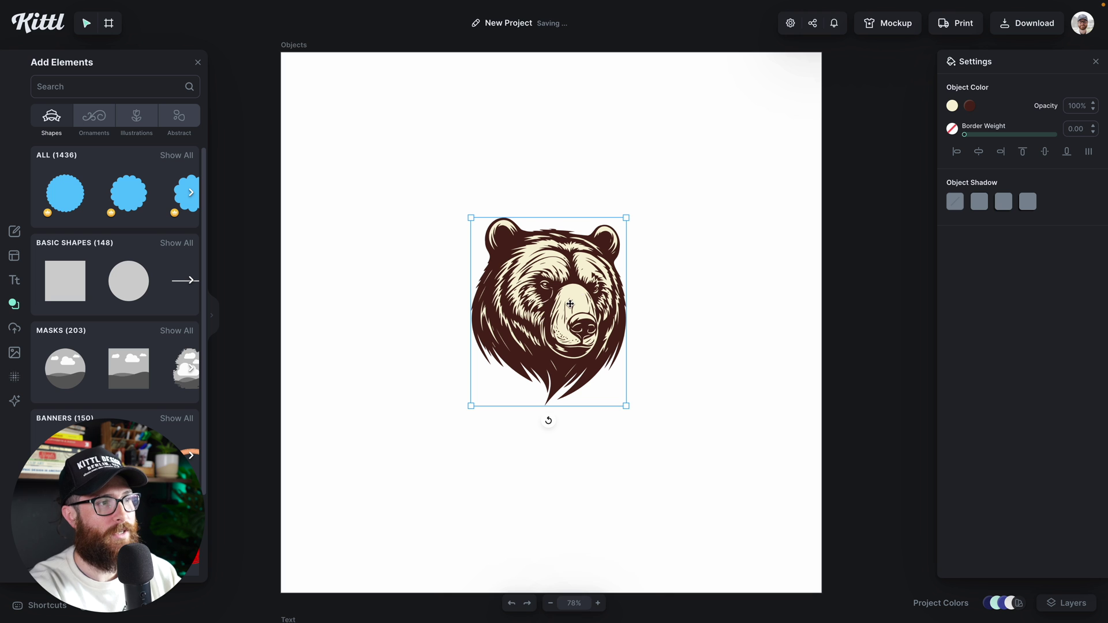
{"action": "left_click_drag", "start_coordinate": [571, 303], "coordinate": [678, 304]}
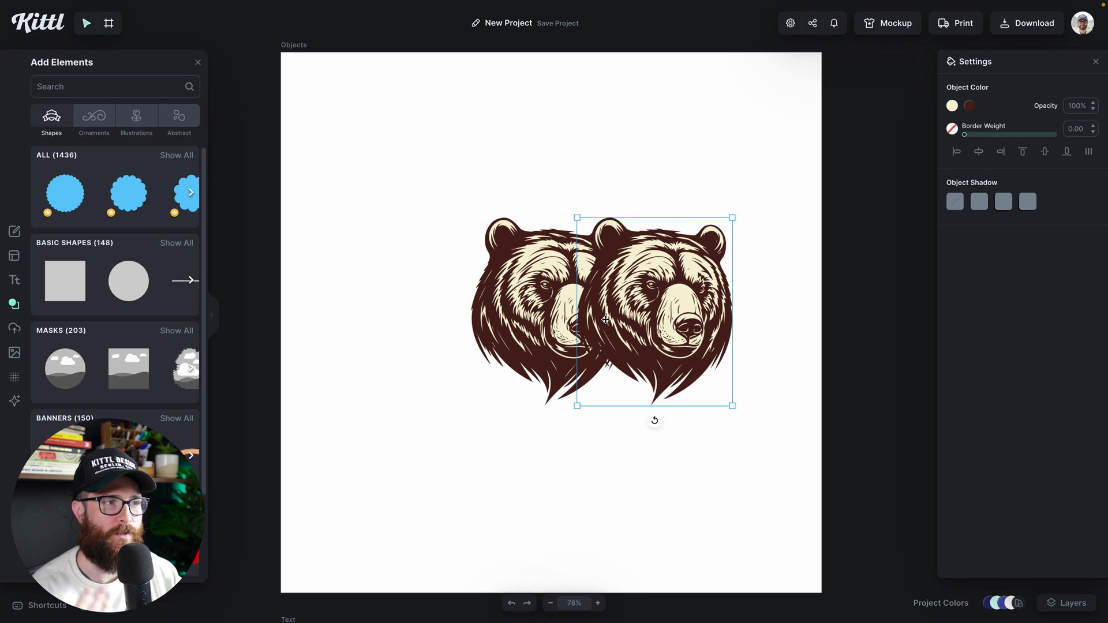
Align both bears' centres, then move the top bear to the artboard's top-left.
{"action": "left_click_drag", "start_coordinate": [474, 167], "coordinate": [751, 381]}
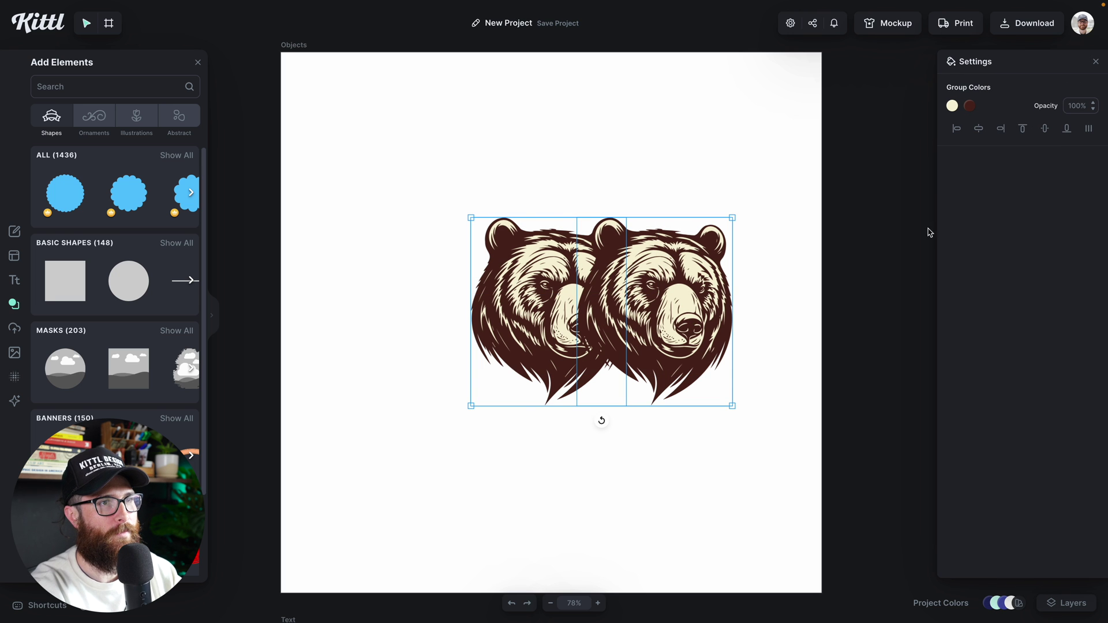
{"action": "left_click", "coordinate": [1020, 128]}
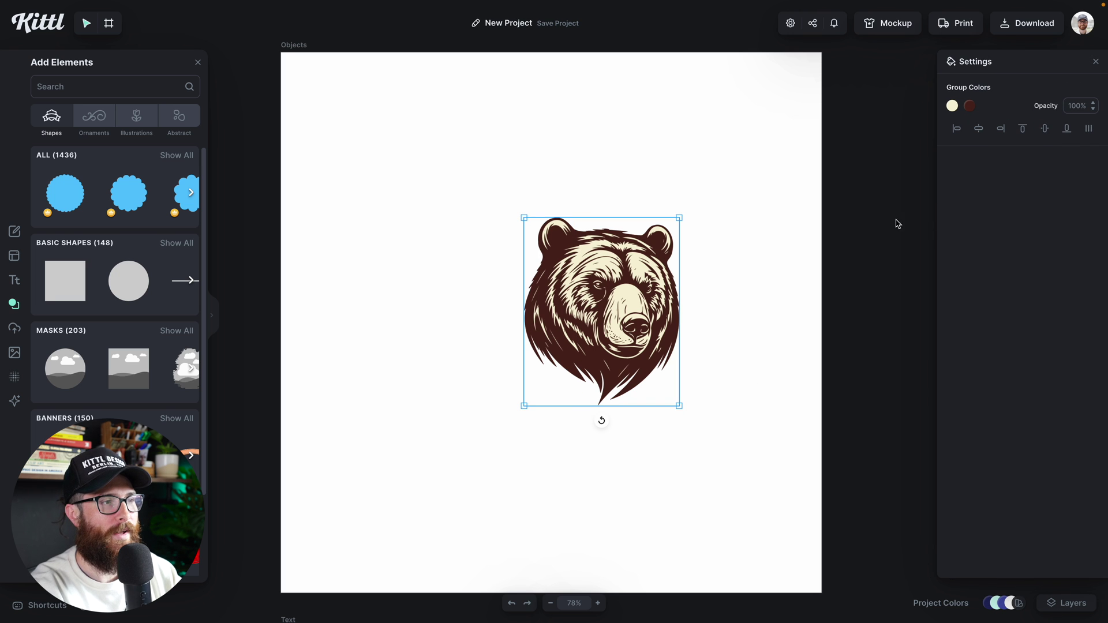
{"action": "left_click", "coordinate": [698, 324]}
{"action": "left_click_drag", "start_coordinate": [628, 320], "coordinate": [440, 176]}
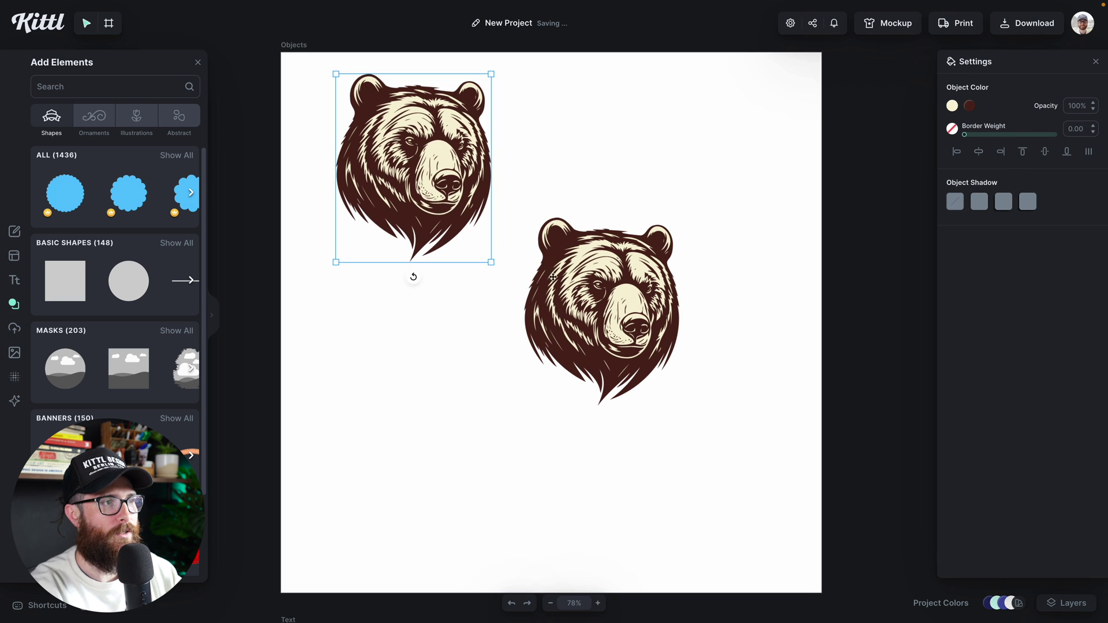
Copy and paste the centre bear via the right-click menu, moving the paste left.
{"action": "left_click", "coordinate": [600, 296]}
{"action": "right_click", "coordinate": [603, 296]}
{"action": "left_click", "coordinate": [603, 296]}
{"action": "right_click", "coordinate": [603, 277]}
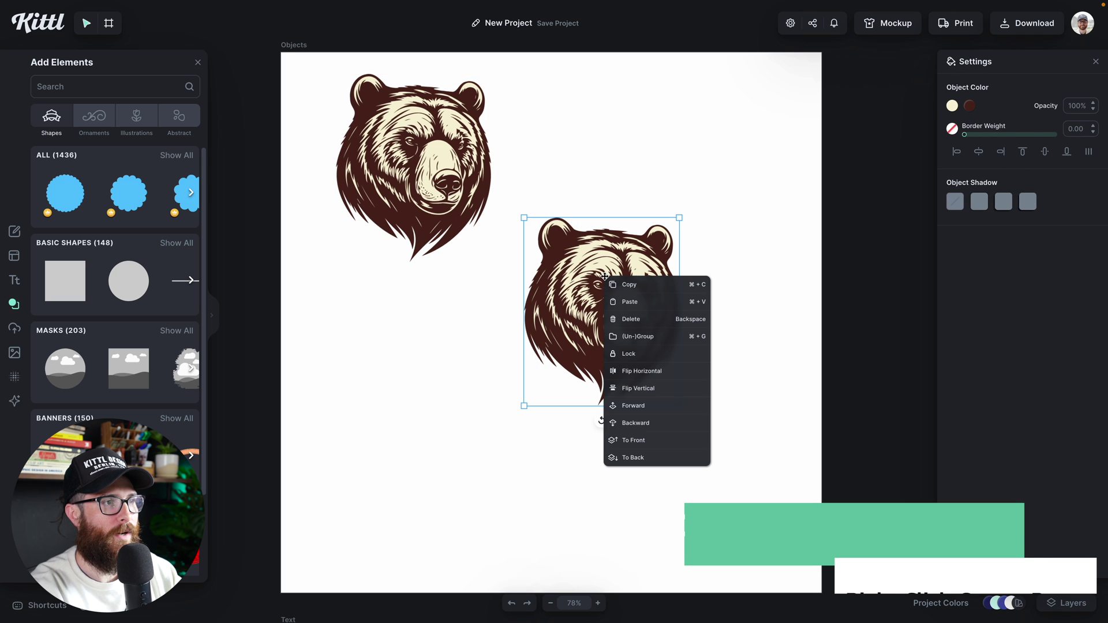
{"action": "left_click", "coordinate": [623, 301]}
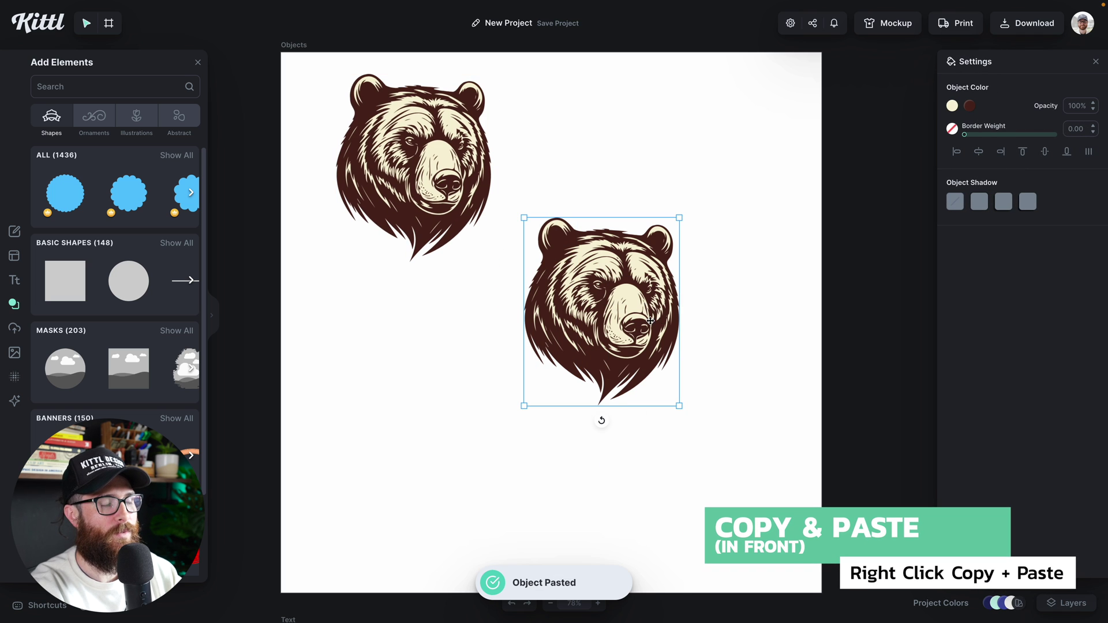
{"action": "left_click_drag", "start_coordinate": [633, 337], "coordinate": [544, 338]}
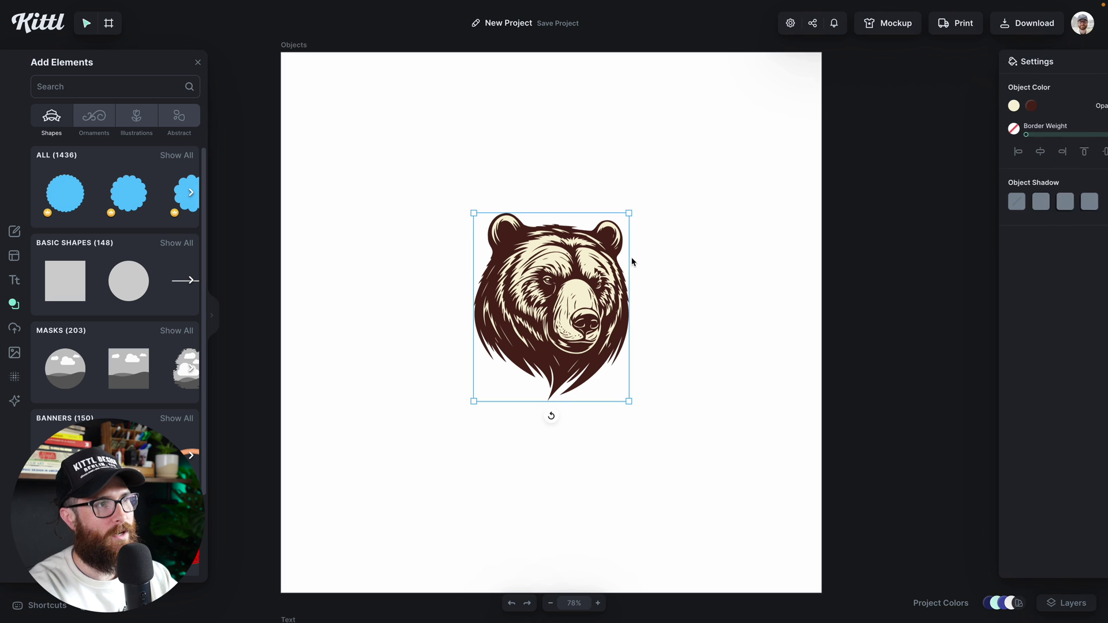
Drag the bear copy to the right, level with the other bear.
{"action": "left_click_drag", "start_coordinate": [615, 270], "coordinate": [704, 271]}
Scroll down to the Text artboard and move the DUPLICATION lettering higher.
{"action": "left_click", "coordinate": [731, 311]}
{"action": "scroll", "coordinate": [727, 362], "scroll_direction": "down", "scroll_amount": 6}
{"action": "scroll", "coordinate": [727, 362], "scroll_direction": "down", "scroll_amount": 3}
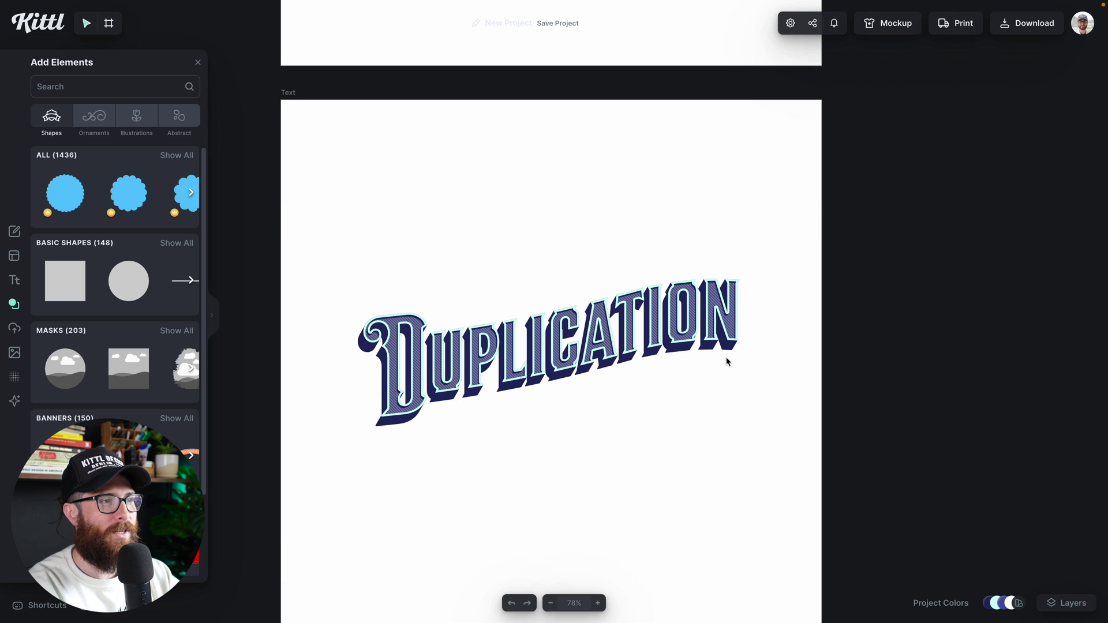
{"action": "scroll", "coordinate": [727, 362], "scroll_direction": "down", "scroll_amount": 1}
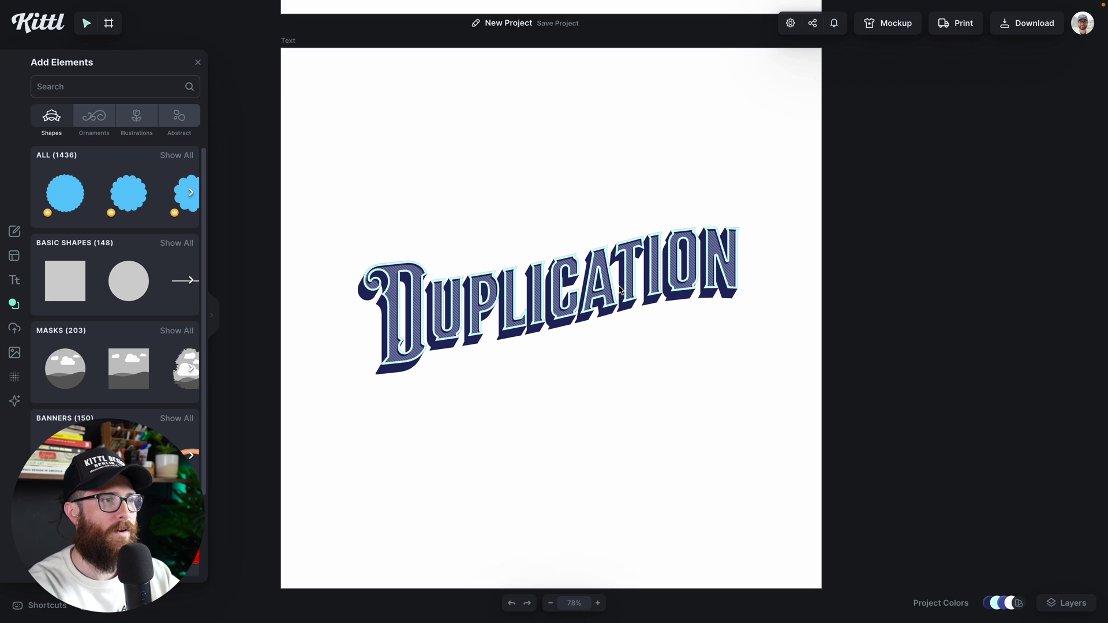
{"action": "left_click", "coordinate": [631, 298]}
{"action": "left_click", "coordinate": [656, 346]}
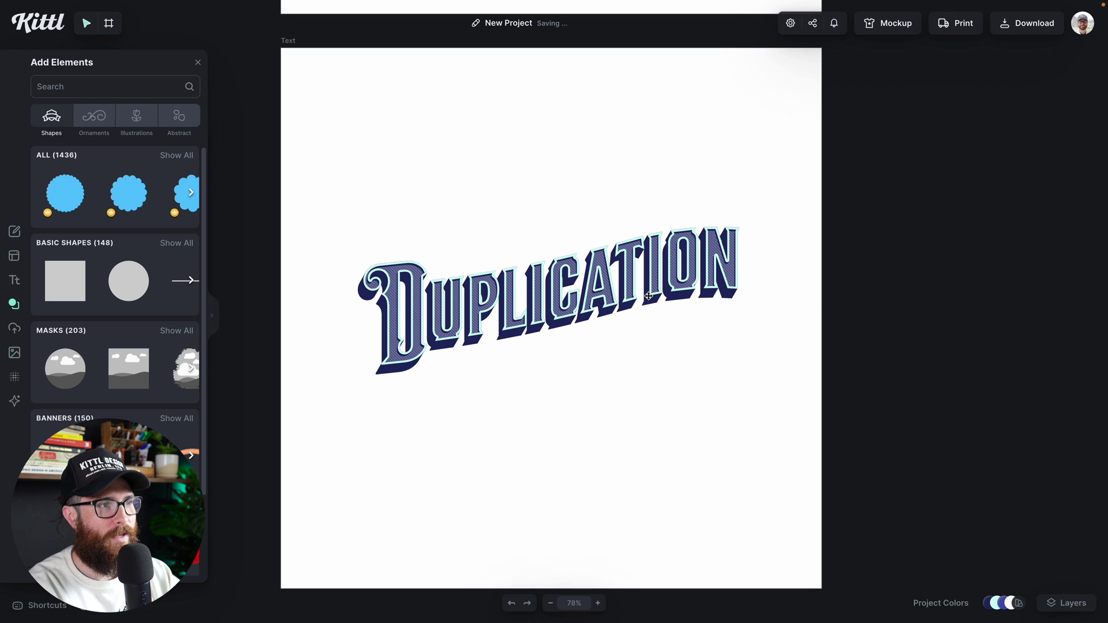
{"action": "left_click_drag", "start_coordinate": [649, 296], "coordinate": [648, 211]}
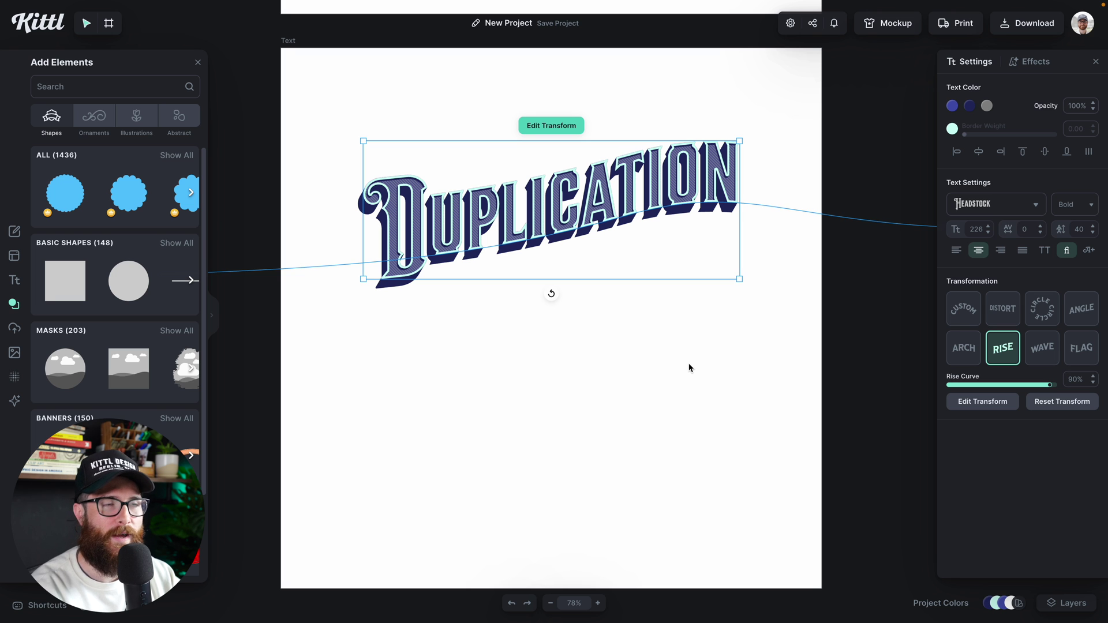
Alt-drag a duplicate of DUPLICATION below the original.
{"action": "scroll", "coordinate": [660, 314], "scroll_direction": "left", "scroll_amount": 1}
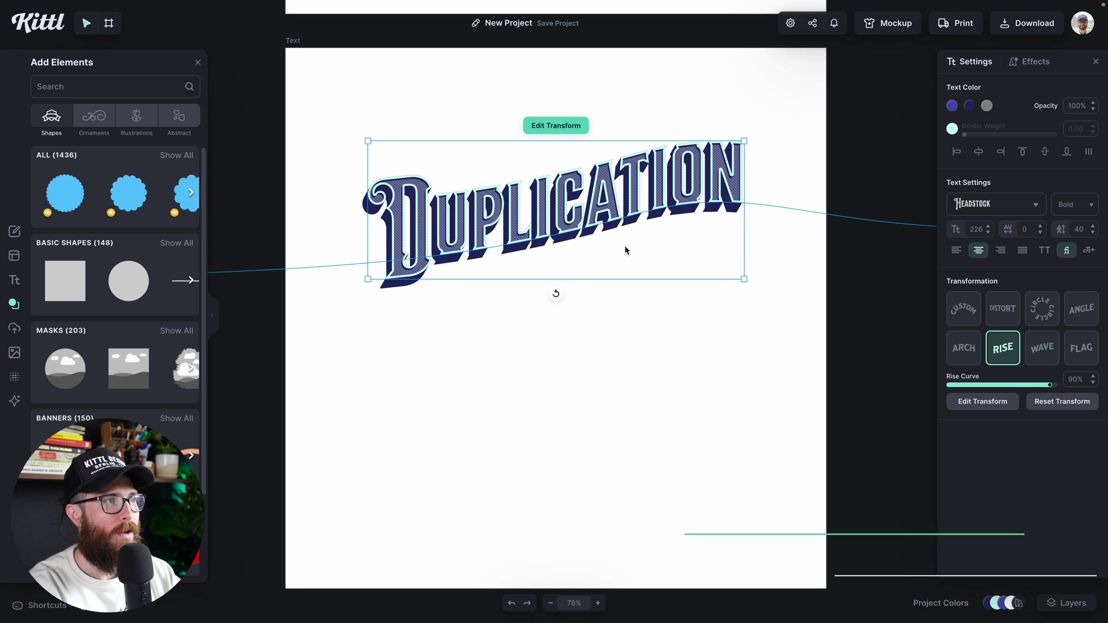
{"action": "scroll", "coordinate": [625, 247], "scroll_direction": "down", "scroll_amount": 1}
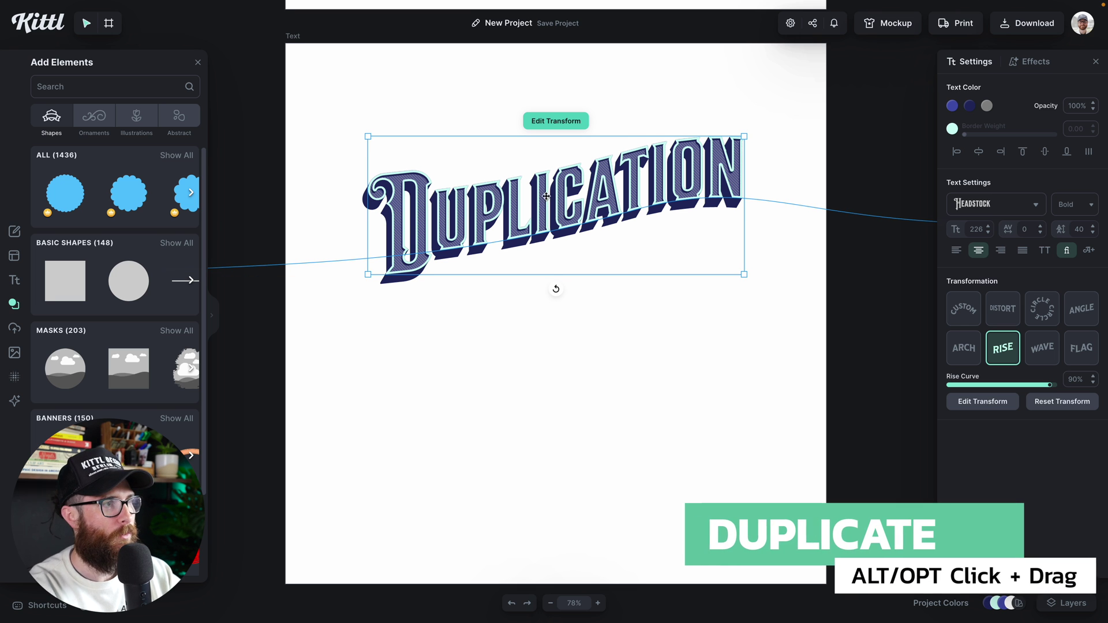
{"action": "left_click_drag", "start_coordinate": [560, 185], "coordinate": [554, 376]}
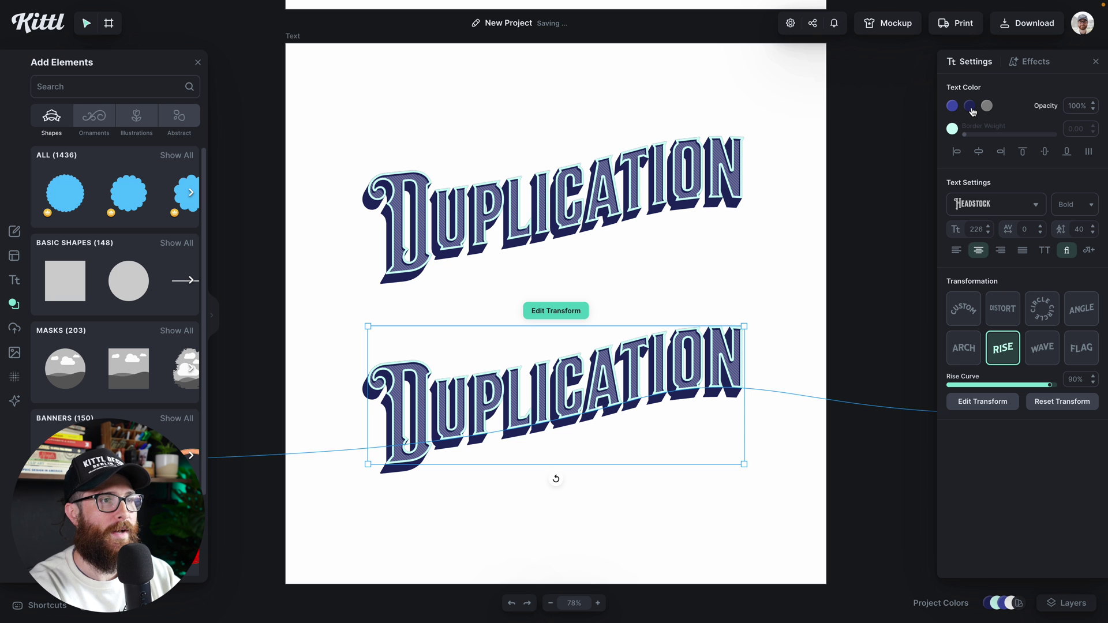
{"action": "left_click", "coordinate": [969, 106]}
Set the lower copy's shadow to brown, decoration to light tan and fill to af7546.
{"action": "left_click", "coordinate": [918, 276]}
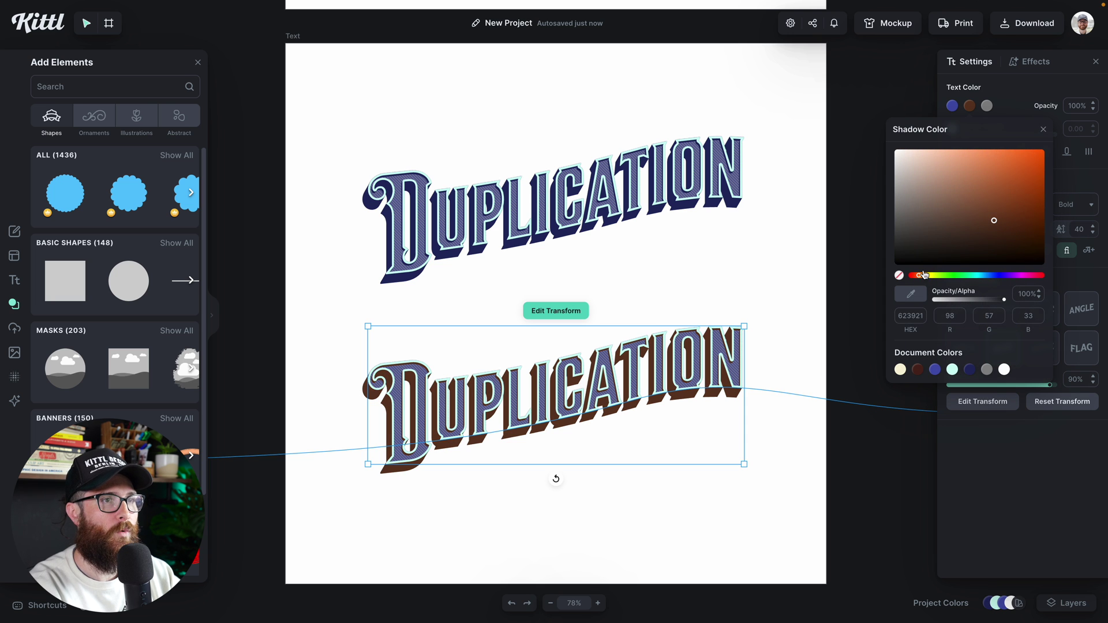
{"action": "left_click", "coordinate": [987, 106]}
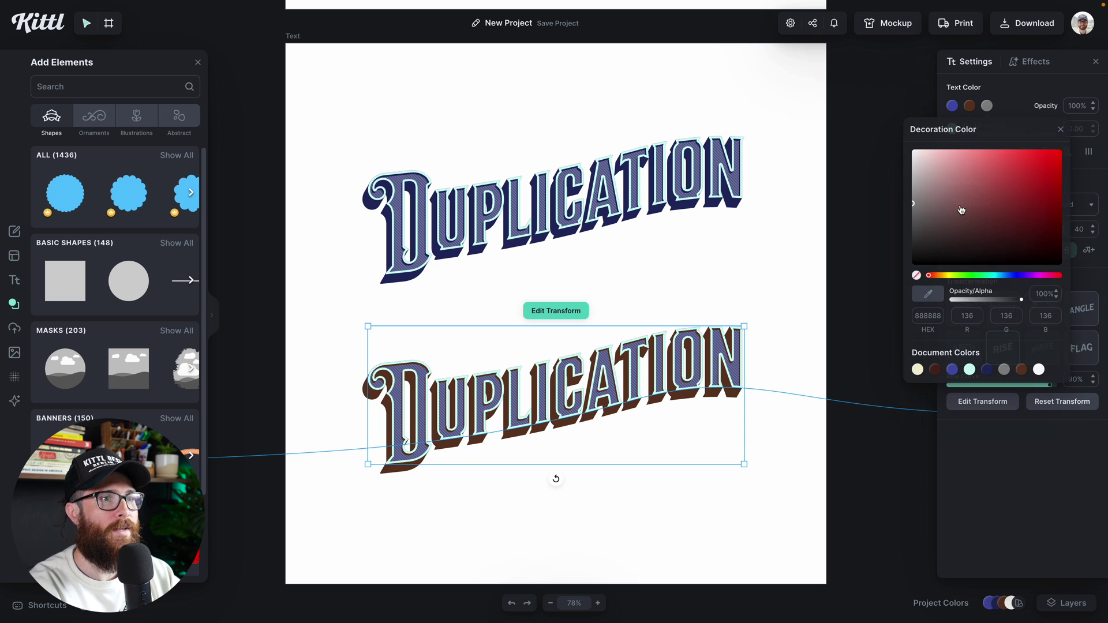
{"action": "left_click", "coordinate": [939, 277]}
{"action": "left_click", "coordinate": [960, 169]}
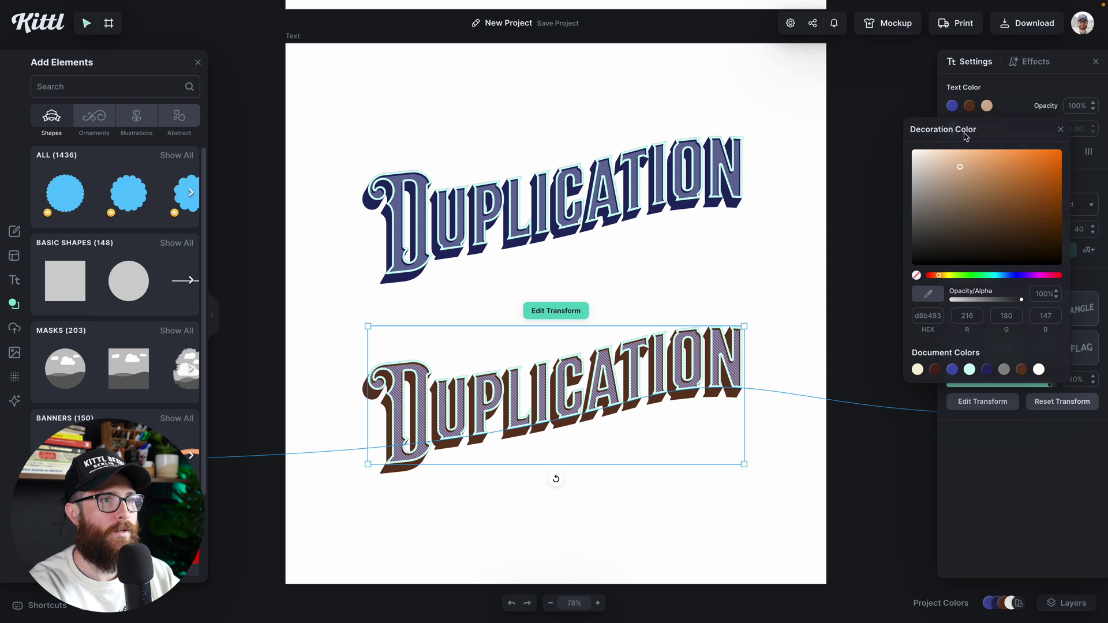
{"action": "left_click", "coordinate": [952, 105]}
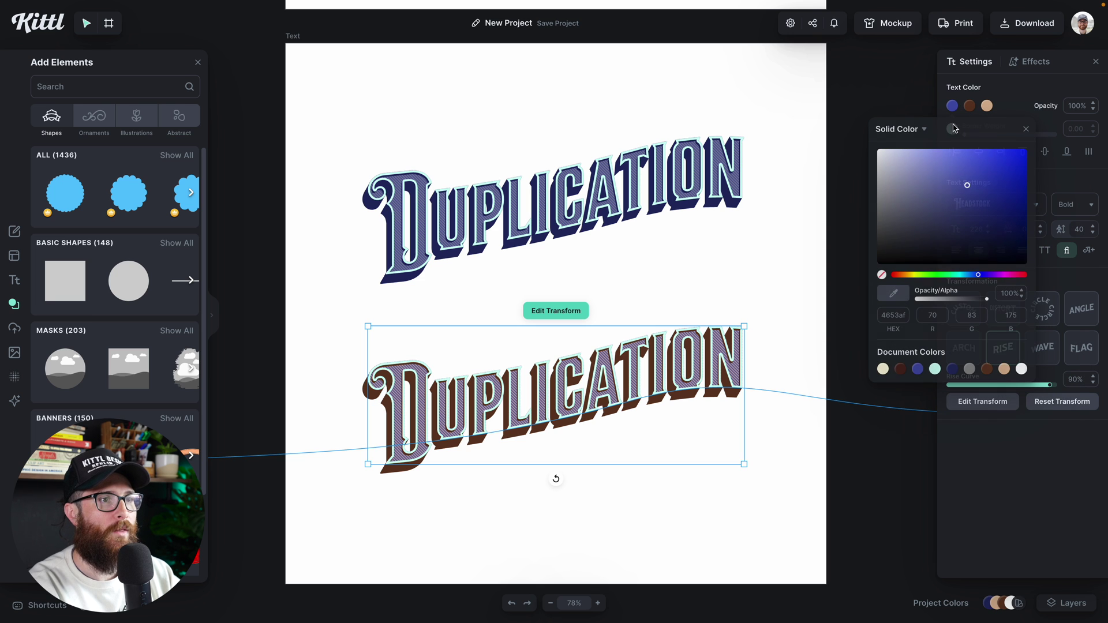
{"action": "left_click", "coordinate": [904, 275]}
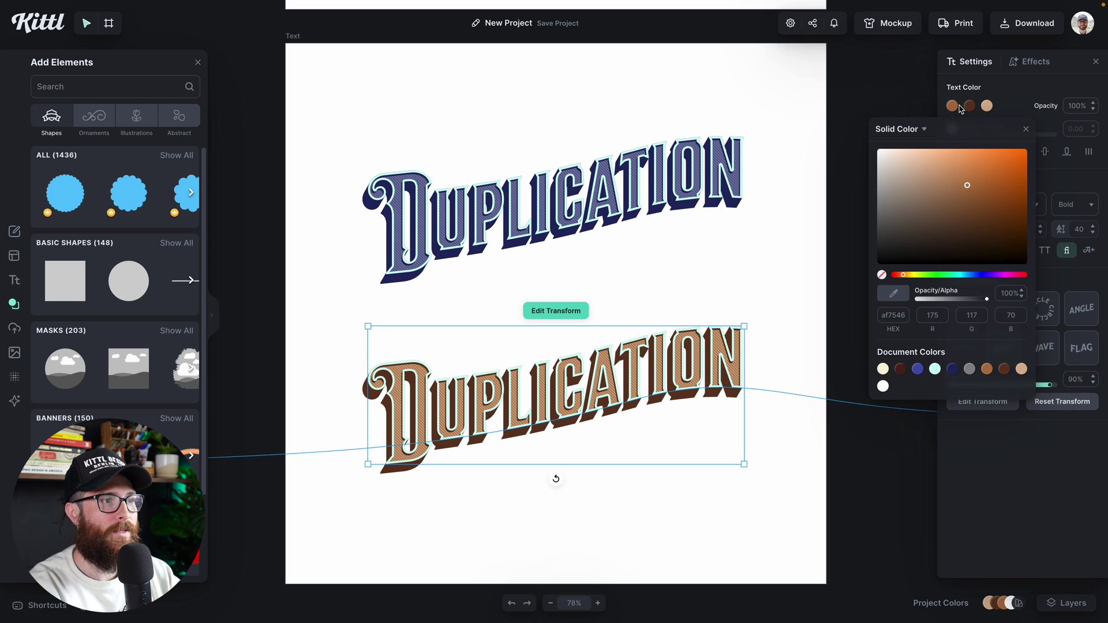
{"action": "left_click", "coordinate": [963, 103]}
In Effects, turn off Oblique Lines and set the outline colour to faefbe.
{"action": "left_click", "coordinate": [1017, 65]}
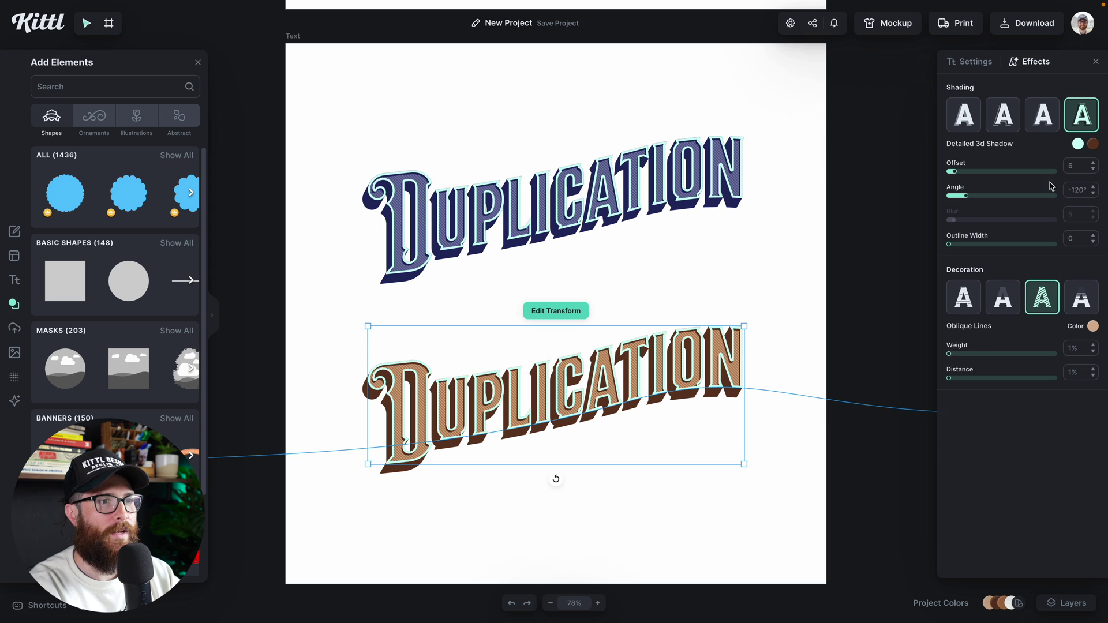
{"action": "left_click", "coordinate": [1047, 301]}
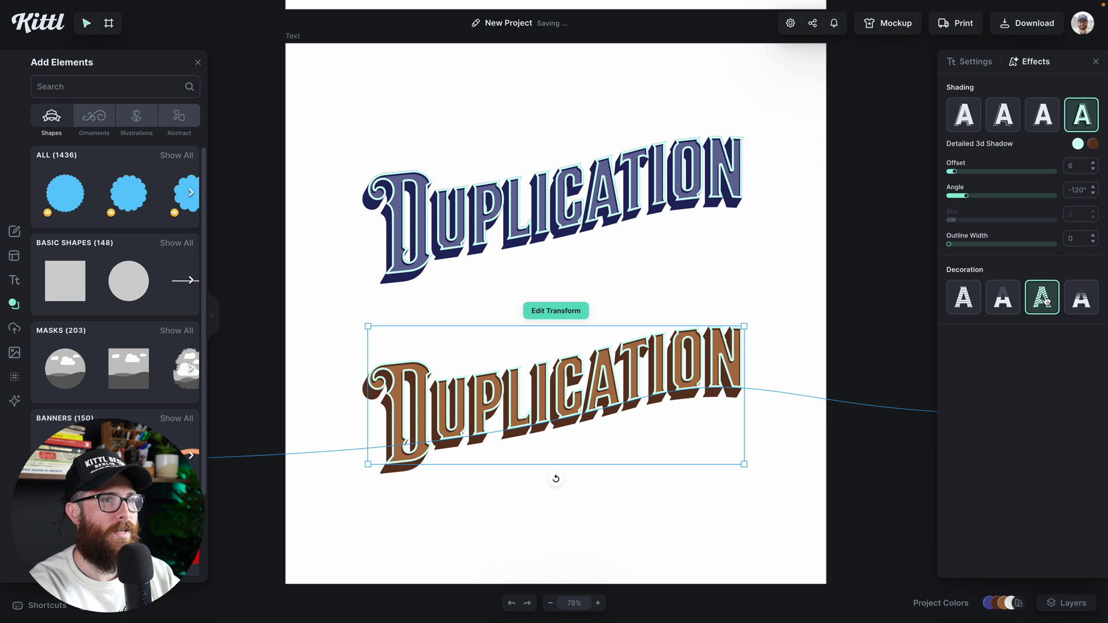
{"action": "left_click", "coordinate": [1077, 144]}
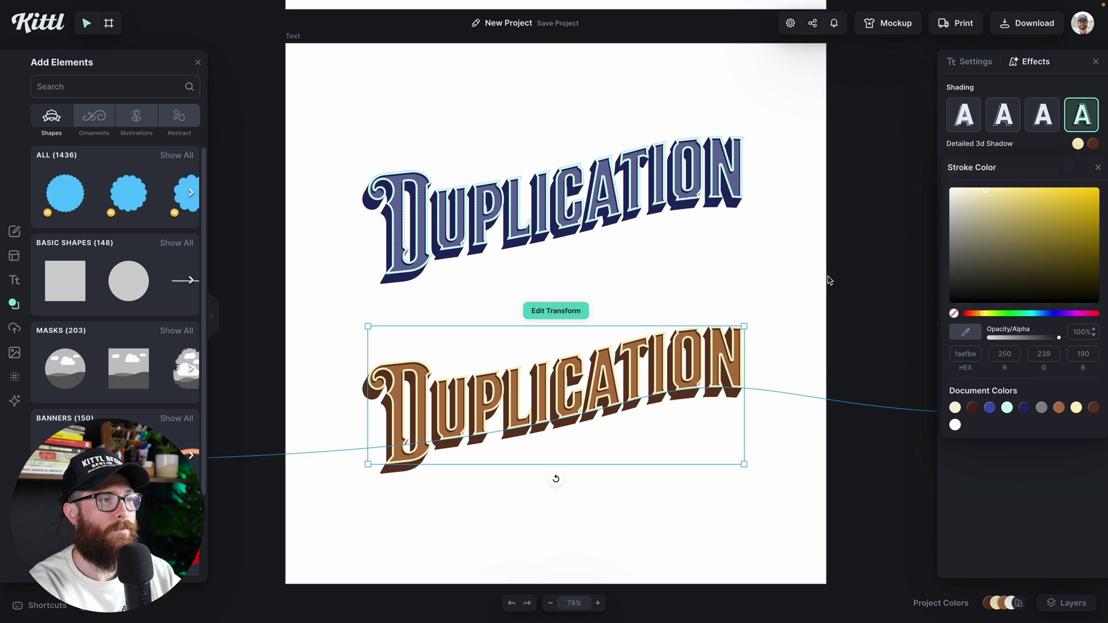
{"action": "left_click", "coordinate": [800, 299]}
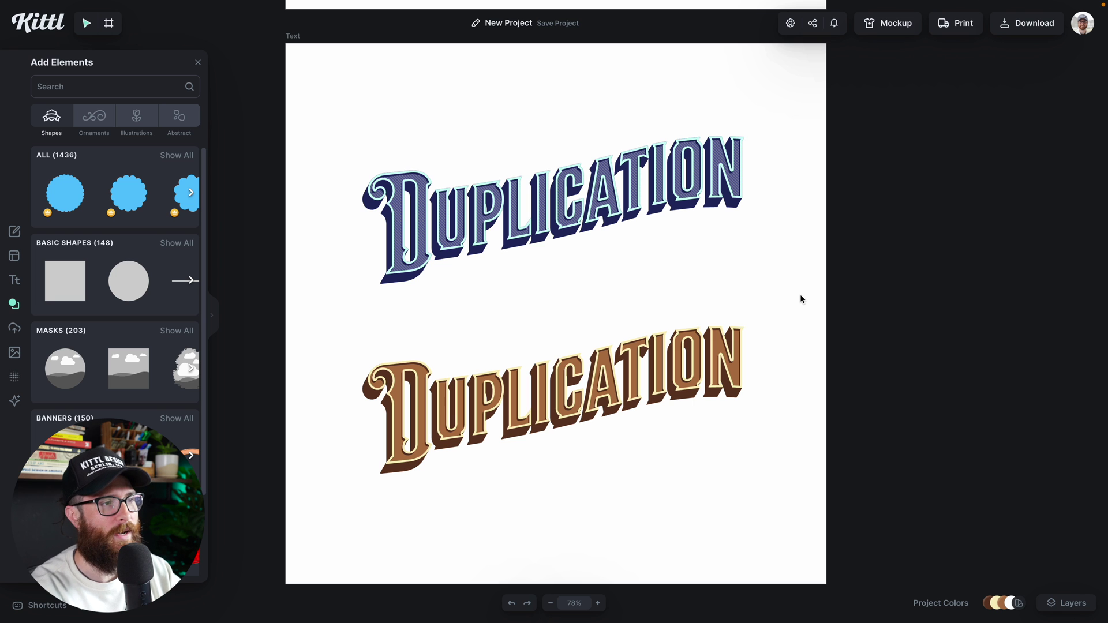
Move the brown DUPLICATION up and paste a third copy beneath it.
{"action": "left_click_drag", "start_coordinate": [637, 361], "coordinate": [640, 285]}
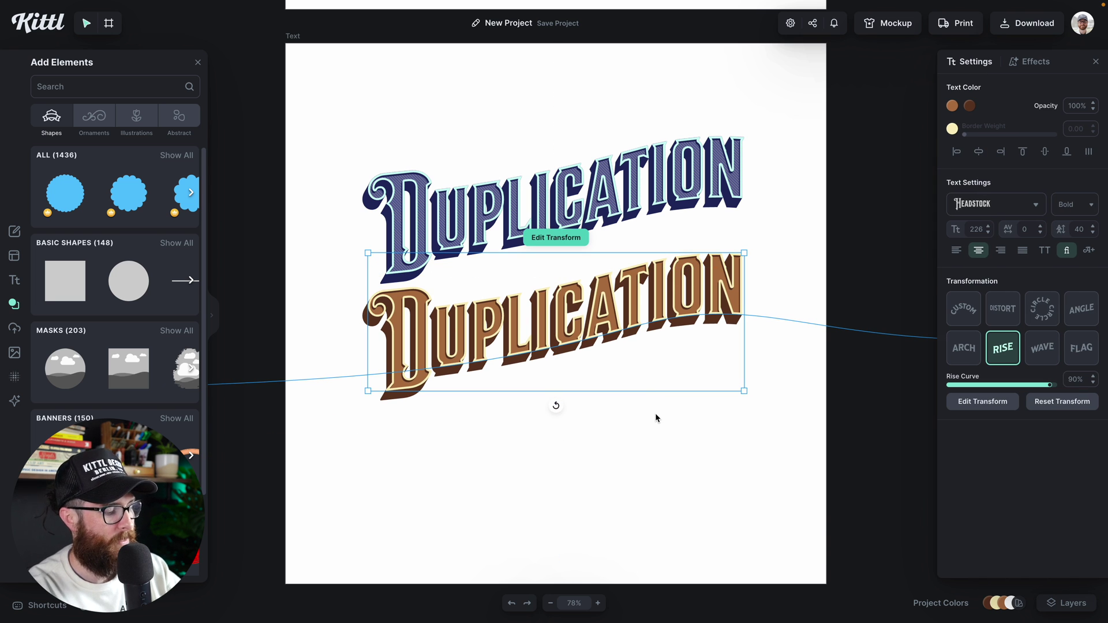
{"action": "key", "text": "ctrl+v"}
{"action": "left_click_drag", "start_coordinate": [637, 291], "coordinate": [639, 435]}
{"action": "right_click", "coordinate": [663, 427]}
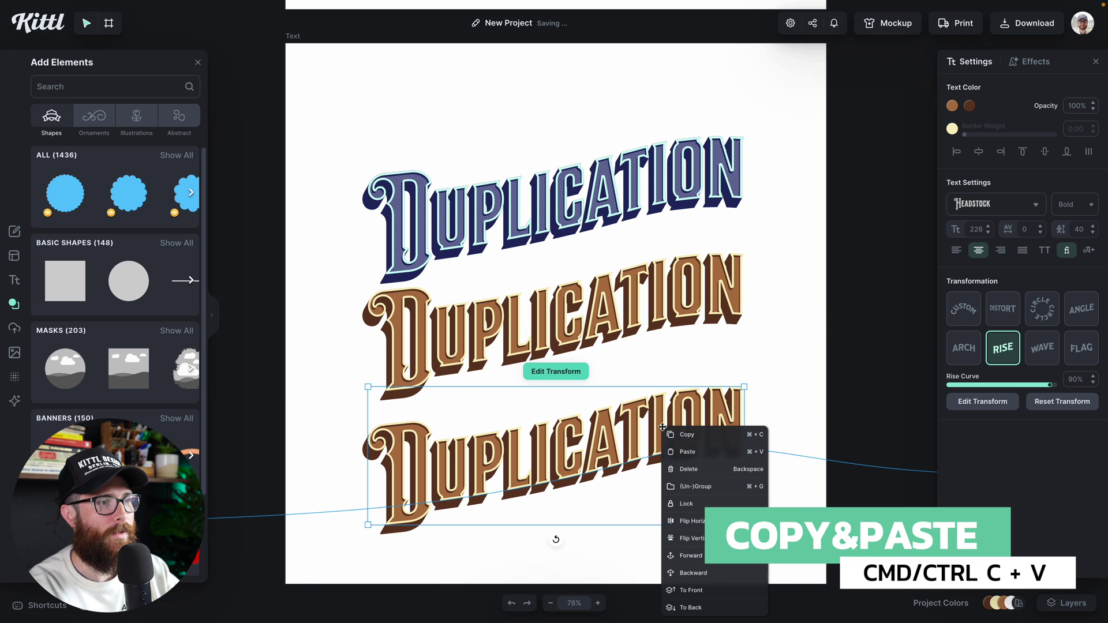
{"action": "left_click", "coordinate": [565, 462]}
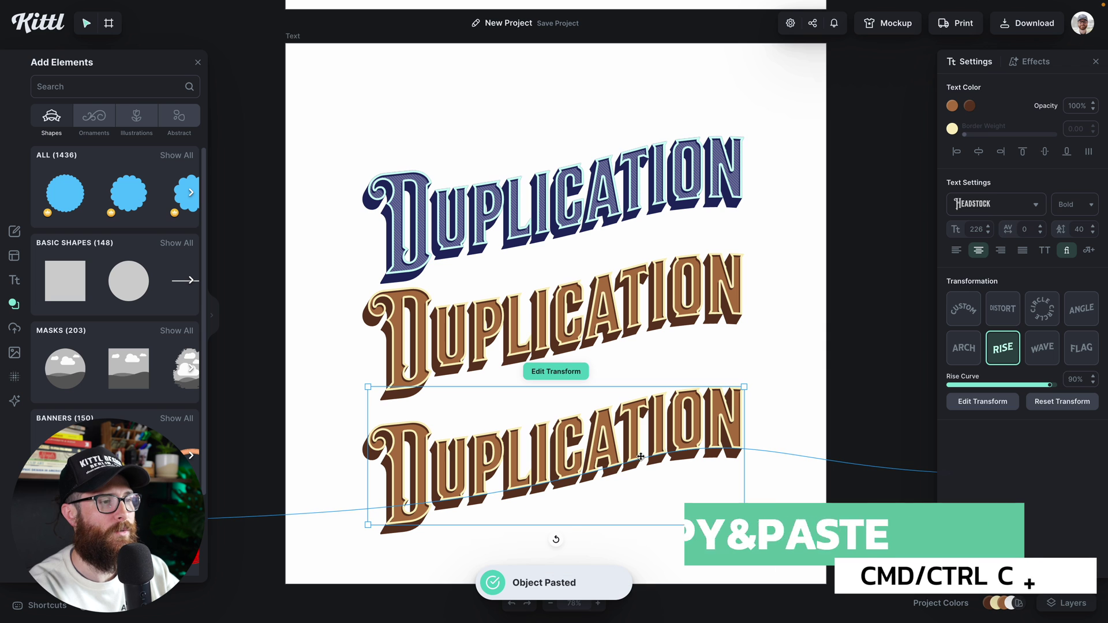
{"action": "key", "text": "Escape"}
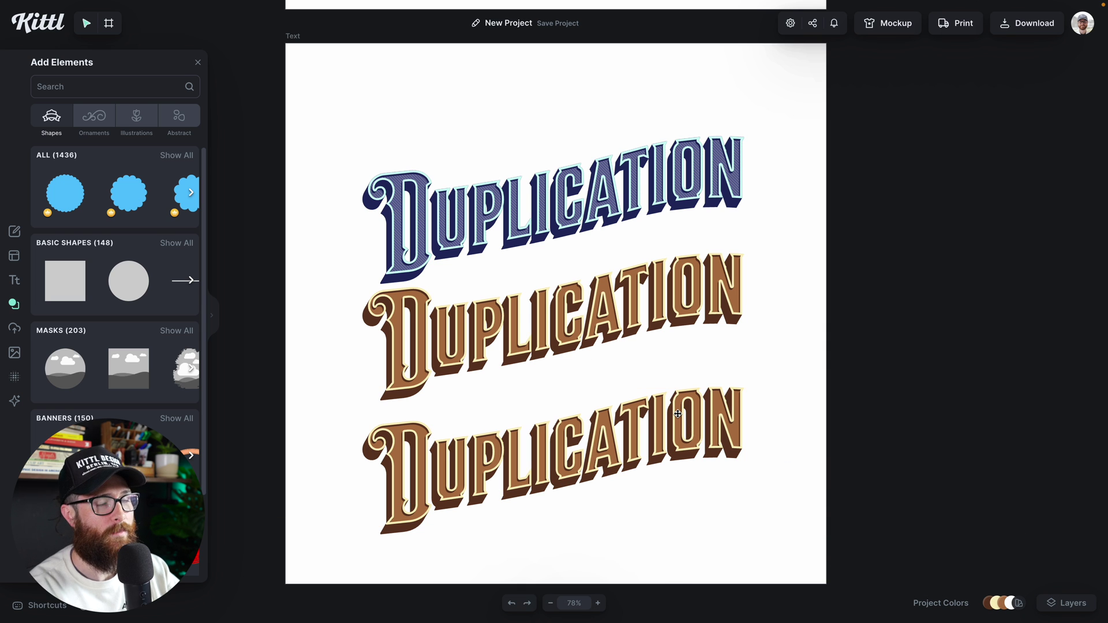
Delete the accidental overlapping duplicate, nudge the second text down, and select the third copy.
{"action": "left_click_drag", "start_coordinate": [677, 414], "coordinate": [668, 426]}
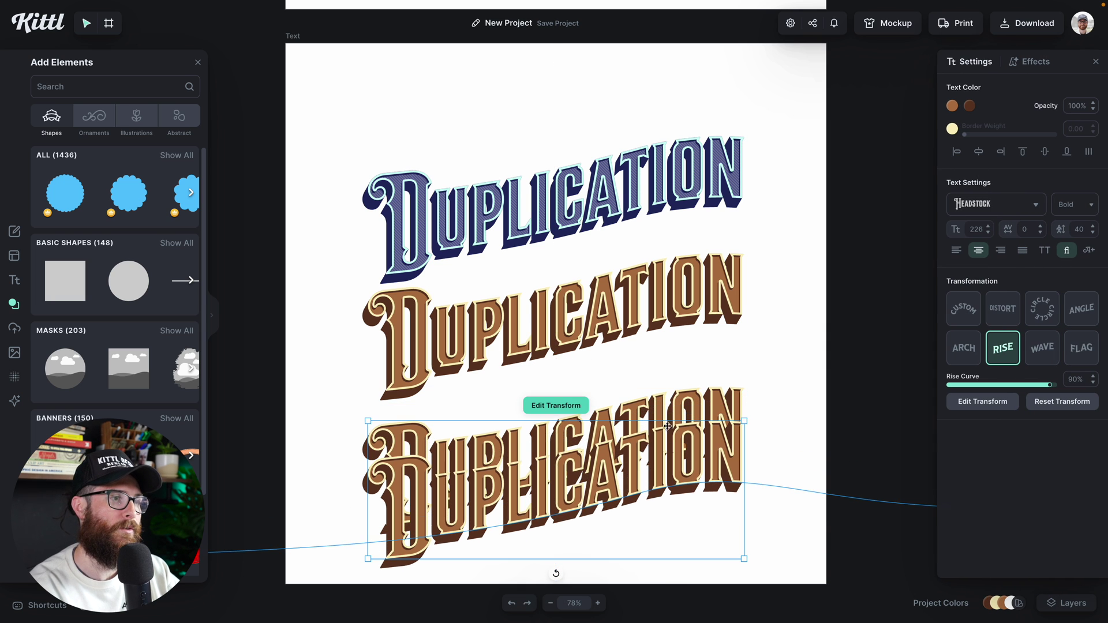
{"action": "scroll", "coordinate": [704, 428], "scroll_direction": "down", "scroll_amount": 2}
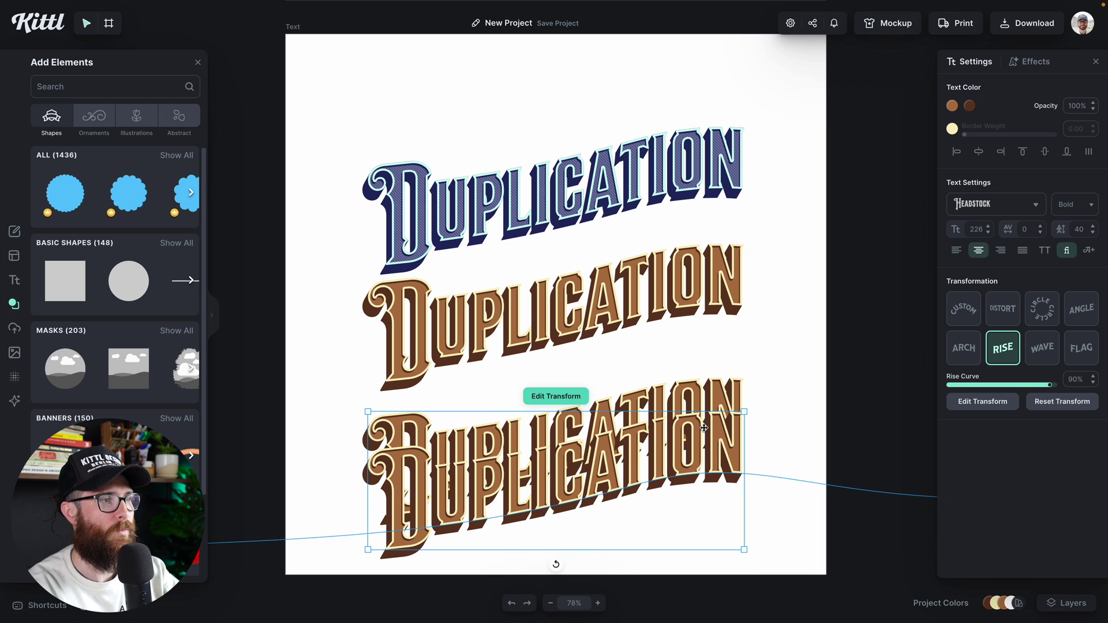
{"action": "key", "text": "Delete"}
{"action": "left_click_drag", "start_coordinate": [638, 346], "coordinate": [641, 358]}
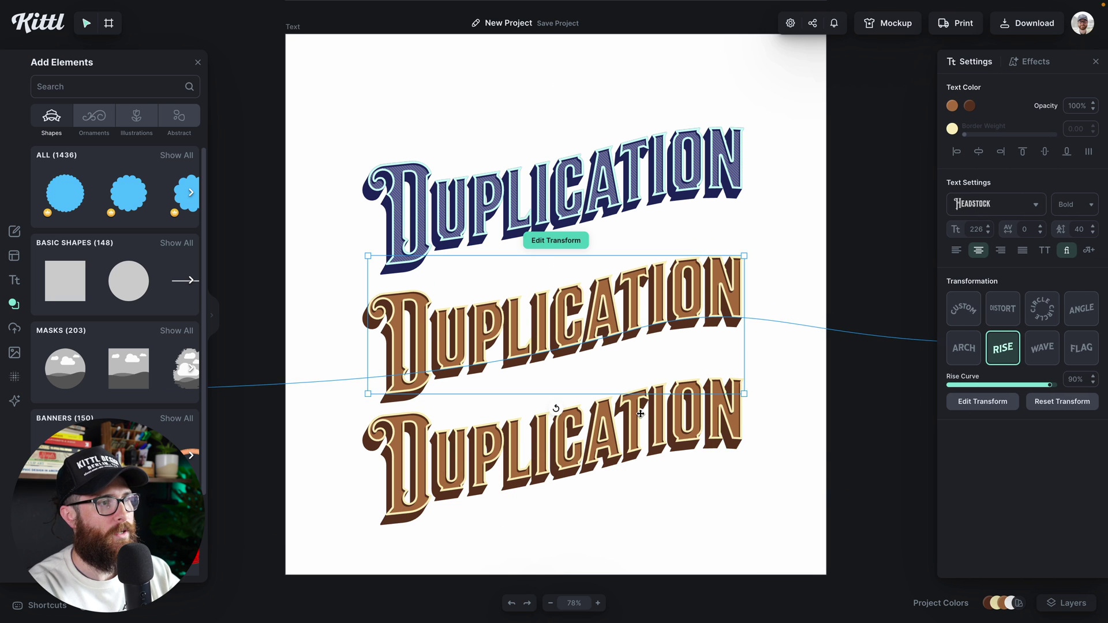
{"action": "left_click", "coordinate": [641, 415]}
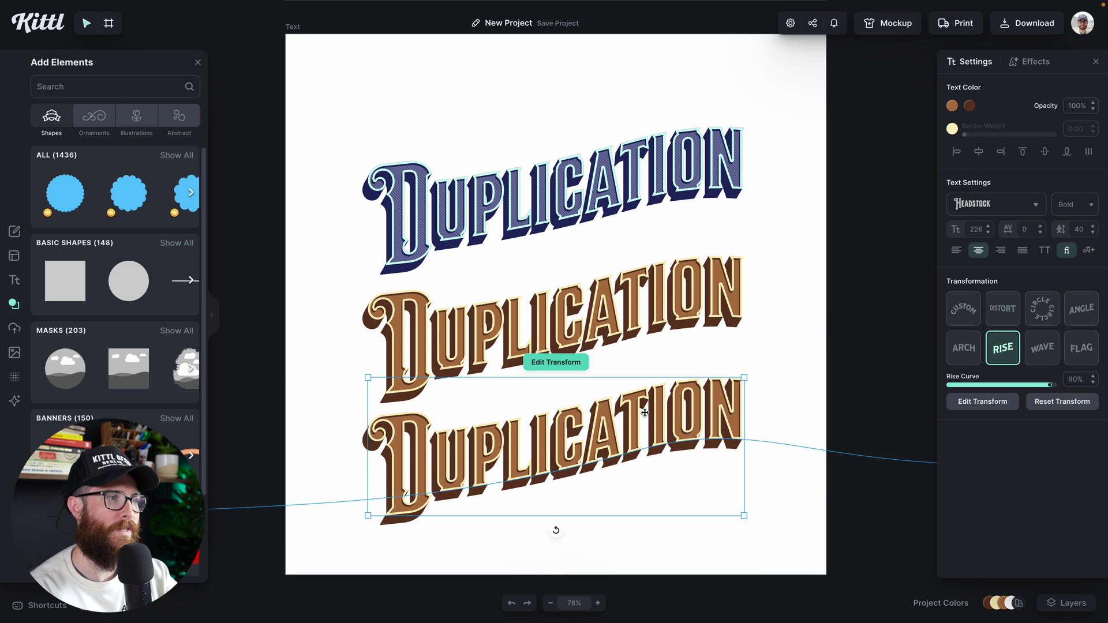
Delete the third copy and move both DUPLICATION texts higher on the artboard.
{"action": "key", "text": "Delete"}
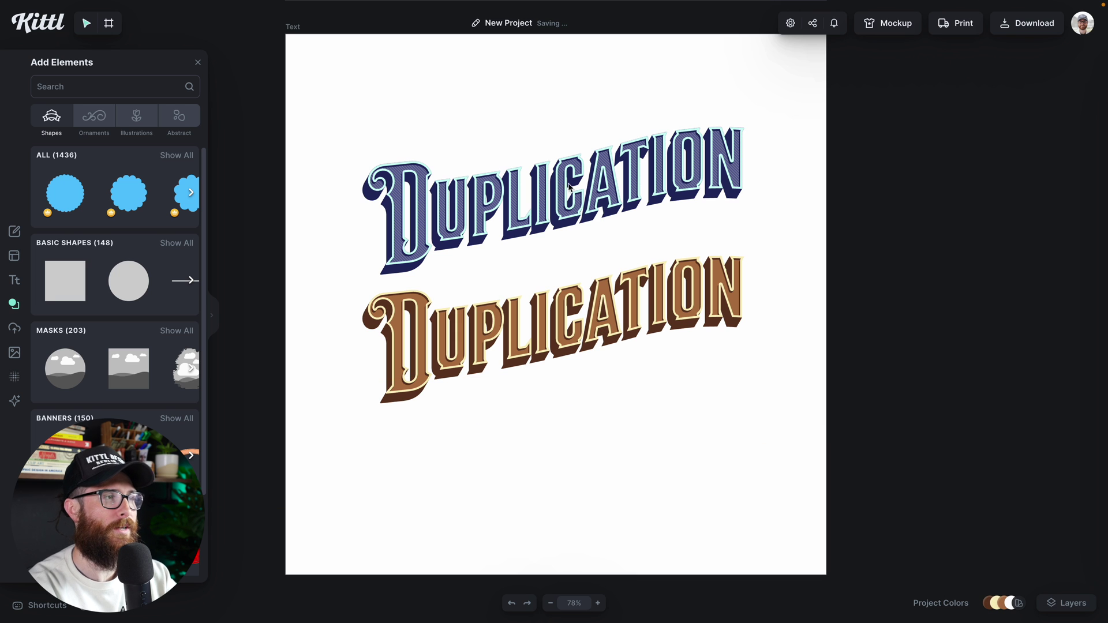
{"action": "left_click_drag", "start_coordinate": [401, 126], "coordinate": [725, 361]}
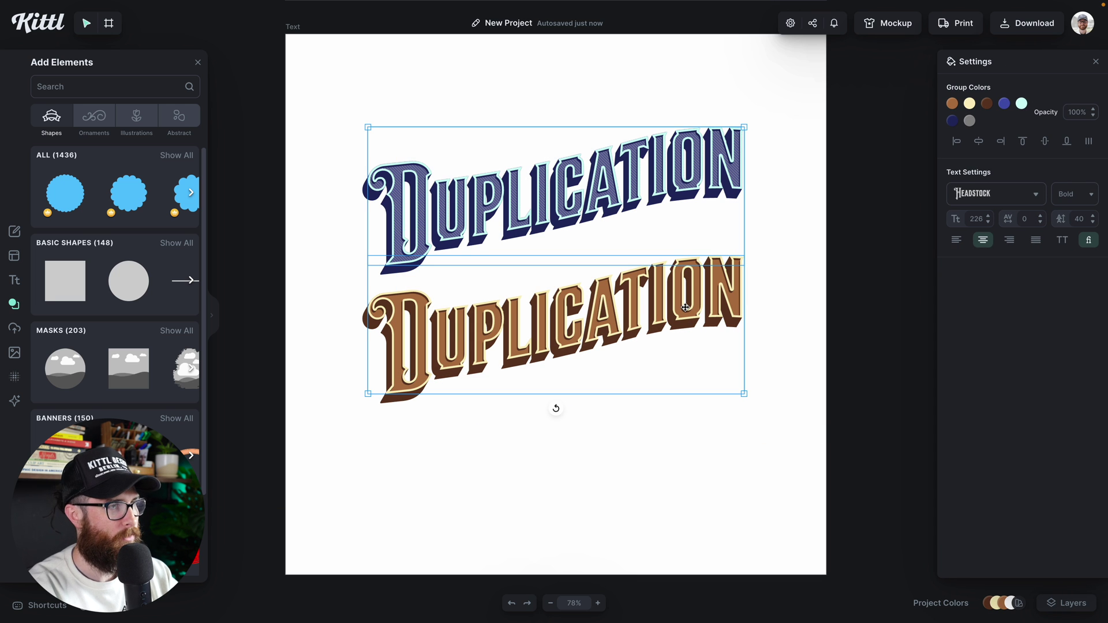
{"action": "left_click_drag", "start_coordinate": [685, 308], "coordinate": [685, 259]}
{"action": "left_click", "coordinate": [696, 348]}
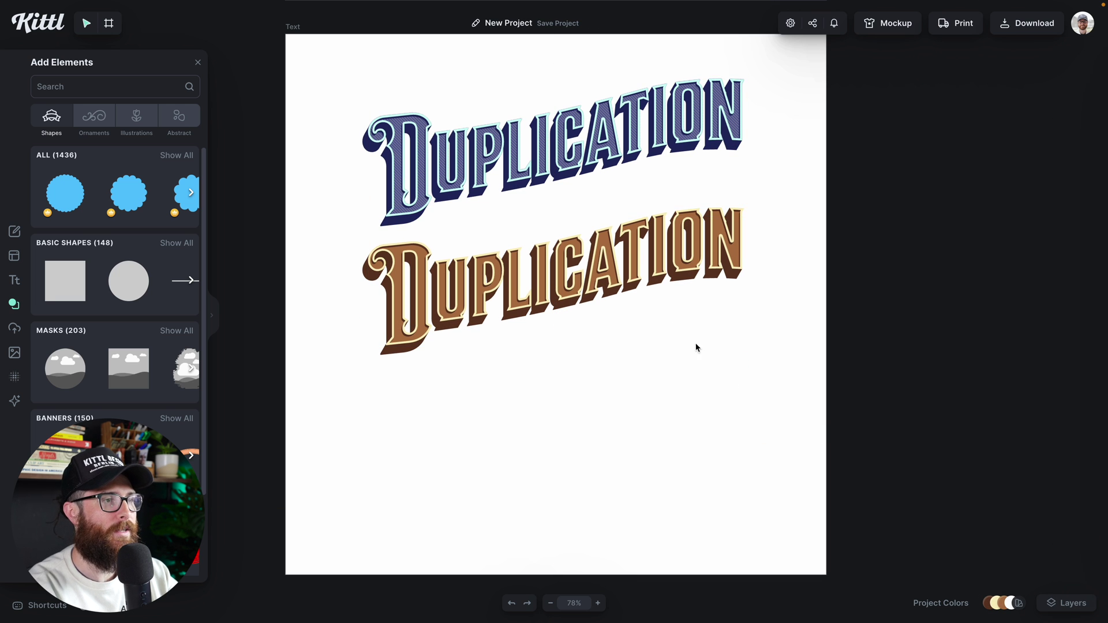
Alt-drag a copy of the brown text below it, then delete that copy.
{"action": "left_click", "coordinate": [659, 264]}
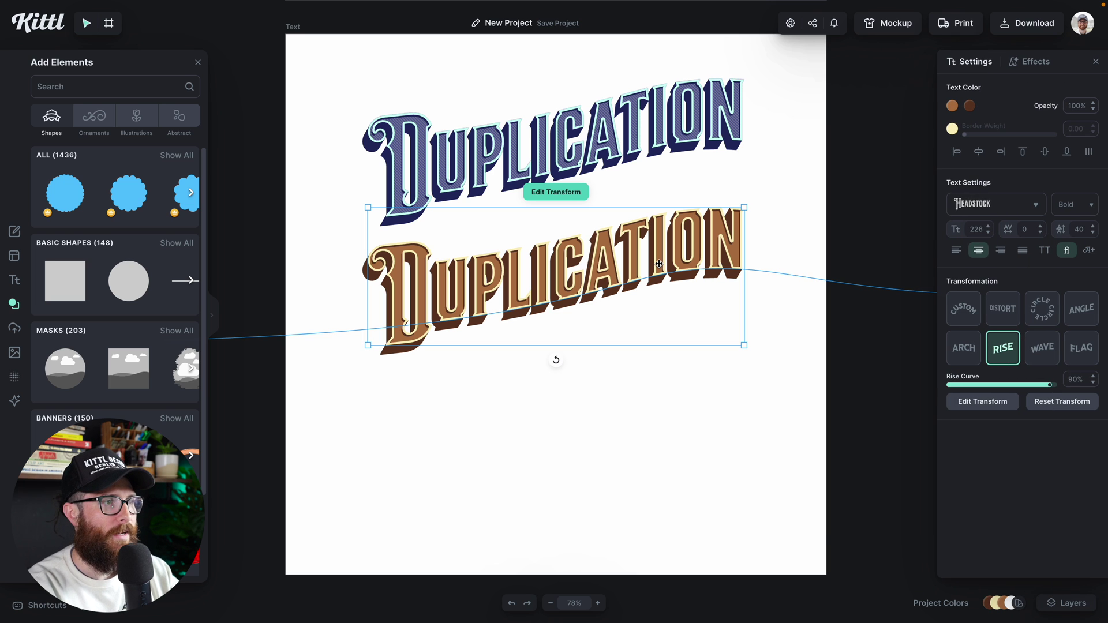
{"action": "left_click_drag", "start_coordinate": [659, 264], "coordinate": [626, 383]}
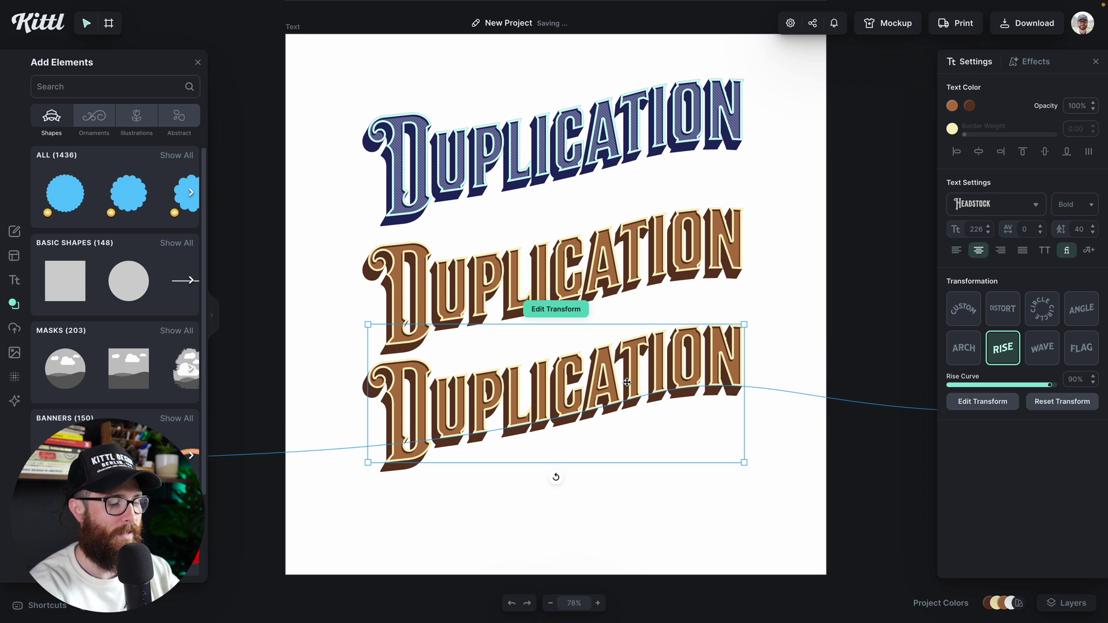
{"action": "scroll", "coordinate": [687, 378], "scroll_direction": "right", "scroll_amount": 2}
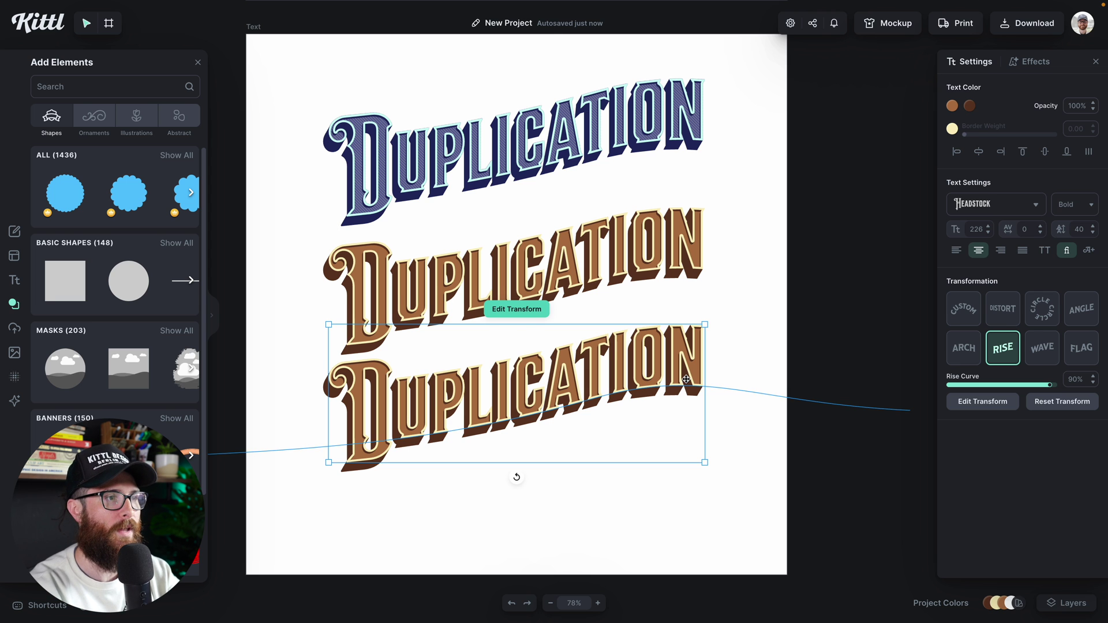
{"action": "key", "text": "Delete"}
Delete the extra brown DUPLICATION copy, realign the brown text, and move it and the blue text lower.
{"action": "scroll", "coordinate": [602, 276], "scroll_direction": "up", "scroll_amount": 1}
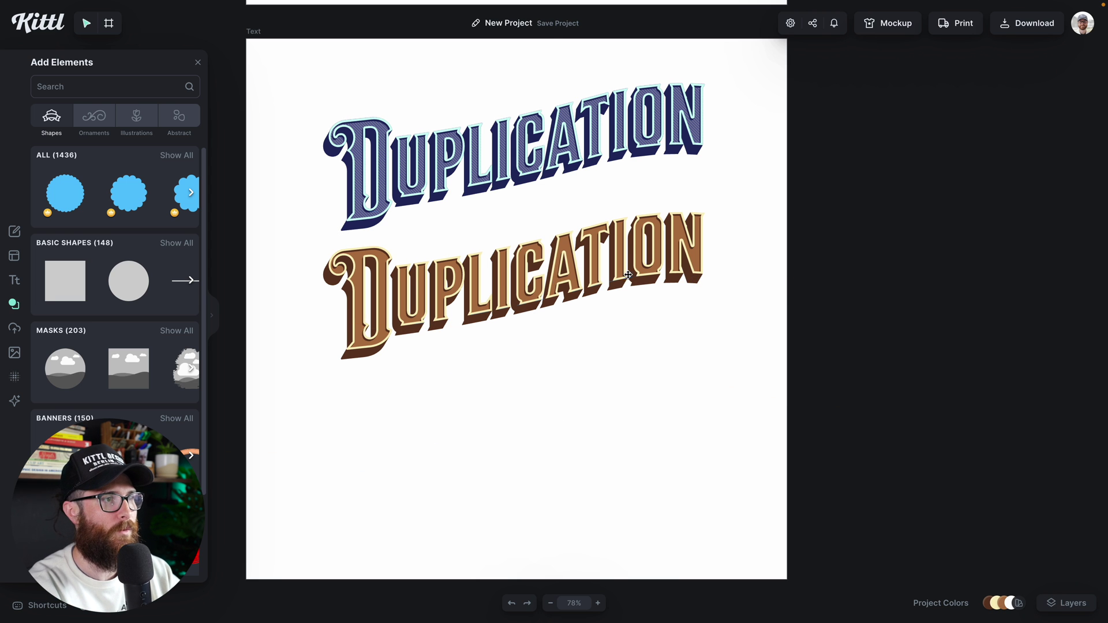
{"action": "left_click_drag", "start_coordinate": [628, 275], "coordinate": [581, 276]}
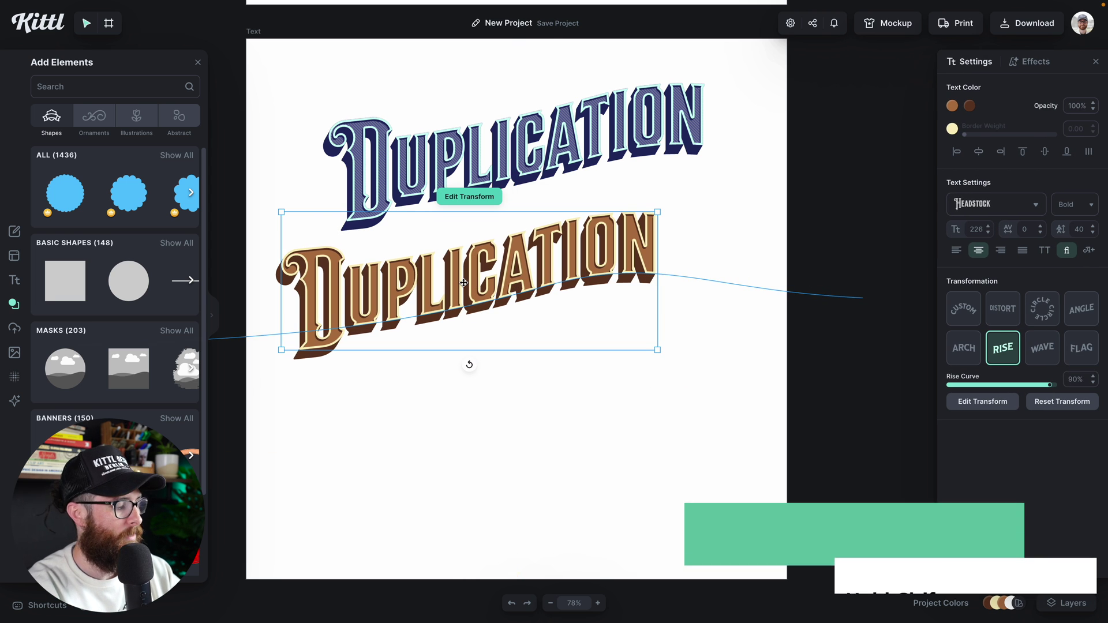
{"action": "left_click_drag", "start_coordinate": [463, 283], "coordinate": [530, 276]}
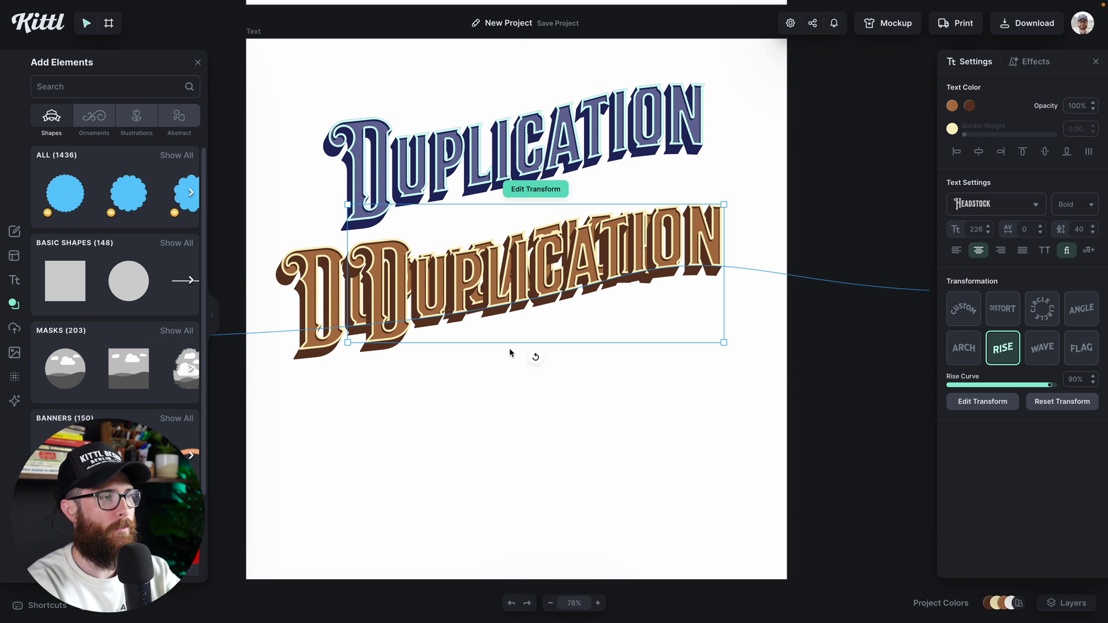
{"action": "key", "text": "Delete"}
{"action": "left_click_drag", "start_coordinate": [477, 302], "coordinate": [530, 357]}
{"action": "left_click", "coordinate": [665, 137], "text": "shift"}
{"action": "left_click_drag", "start_coordinate": [665, 138], "coordinate": [664, 195]}
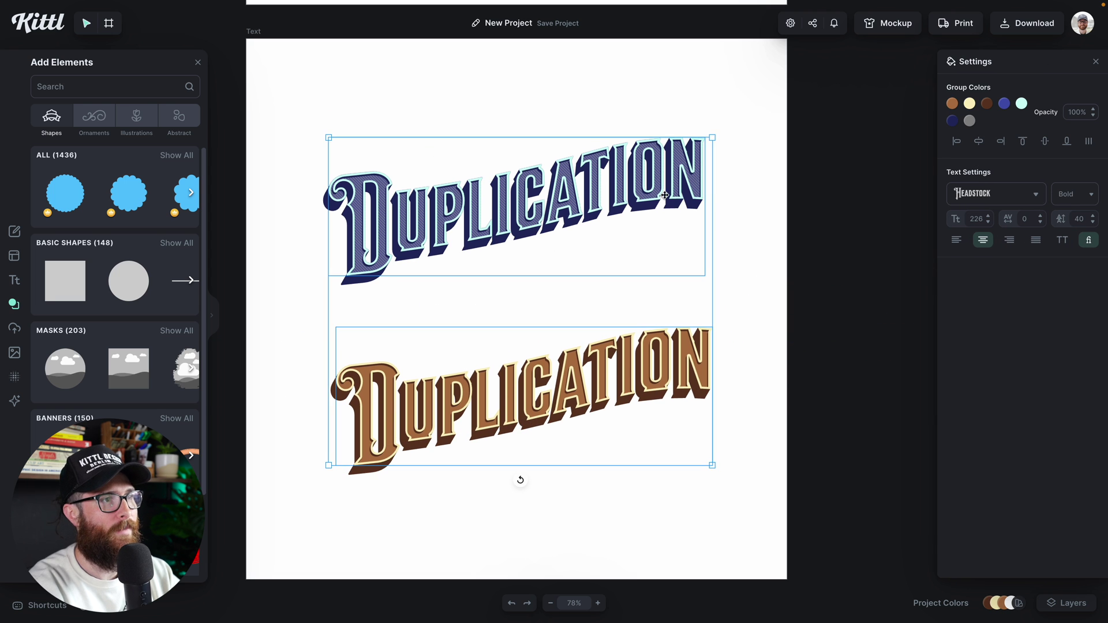
Zoom out and Alt-drag the Text artboard rightward to create the Text 1 duplicate.
{"action": "left_click", "coordinate": [726, 188]}
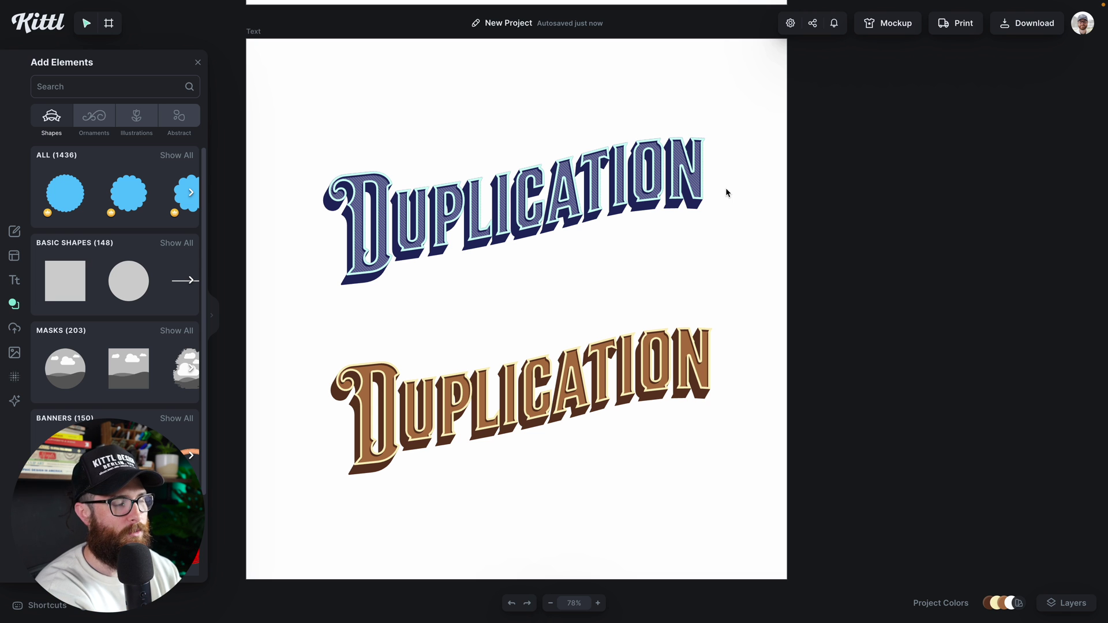
{"action": "key", "text": "ctrl+minus"}
{"action": "scroll", "coordinate": [715, 185], "scroll_direction": "up", "scroll_amount": 5}
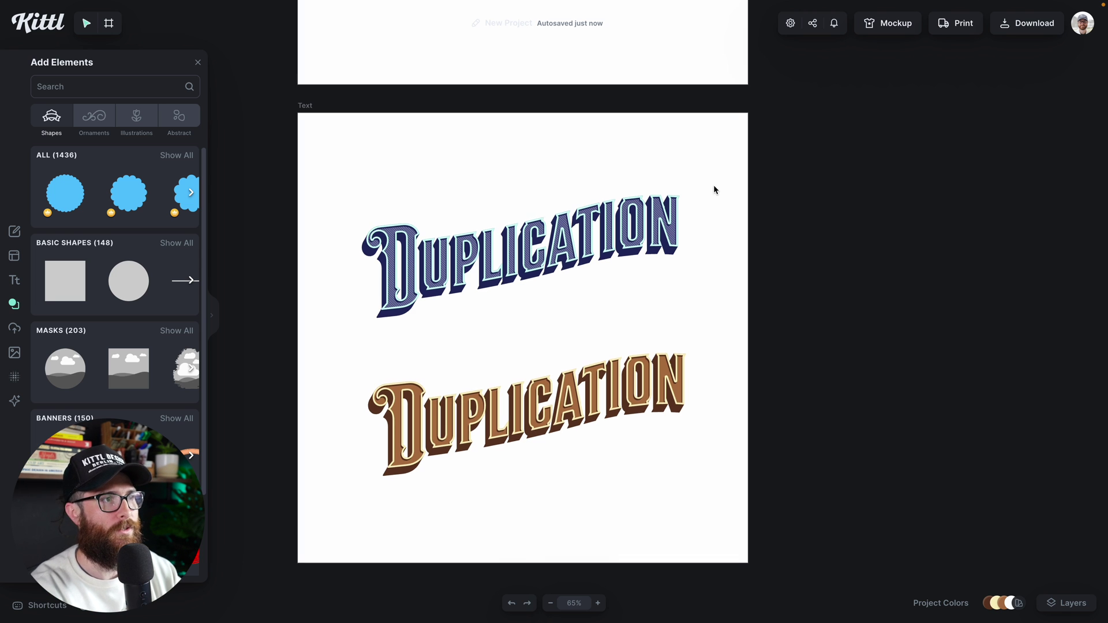
{"action": "scroll", "coordinate": [717, 201], "scroll_direction": "up", "scroll_amount": 10}
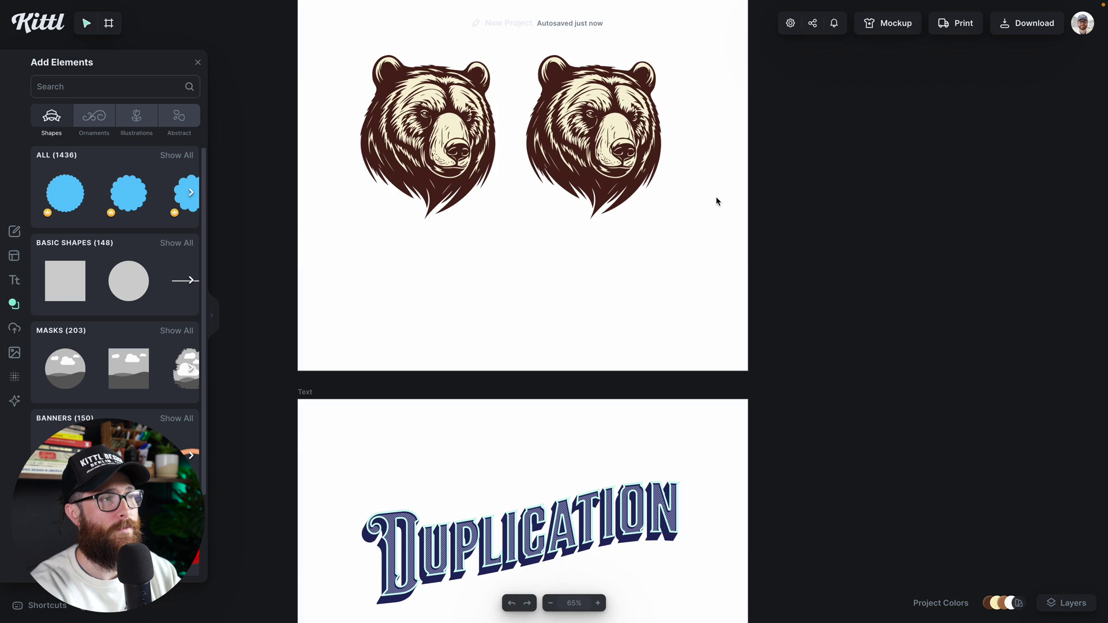
{"action": "scroll", "coordinate": [717, 201], "scroll_direction": "down", "scroll_amount": 15}
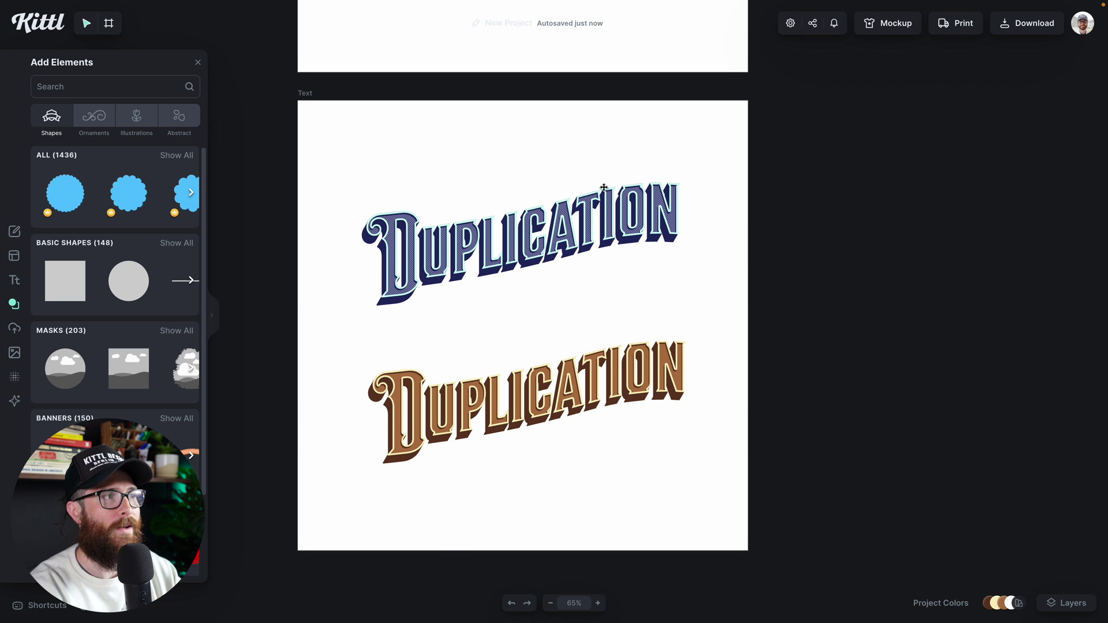
{"action": "scroll", "coordinate": [580, 188], "scroll_direction": "right", "scroll_amount": 2}
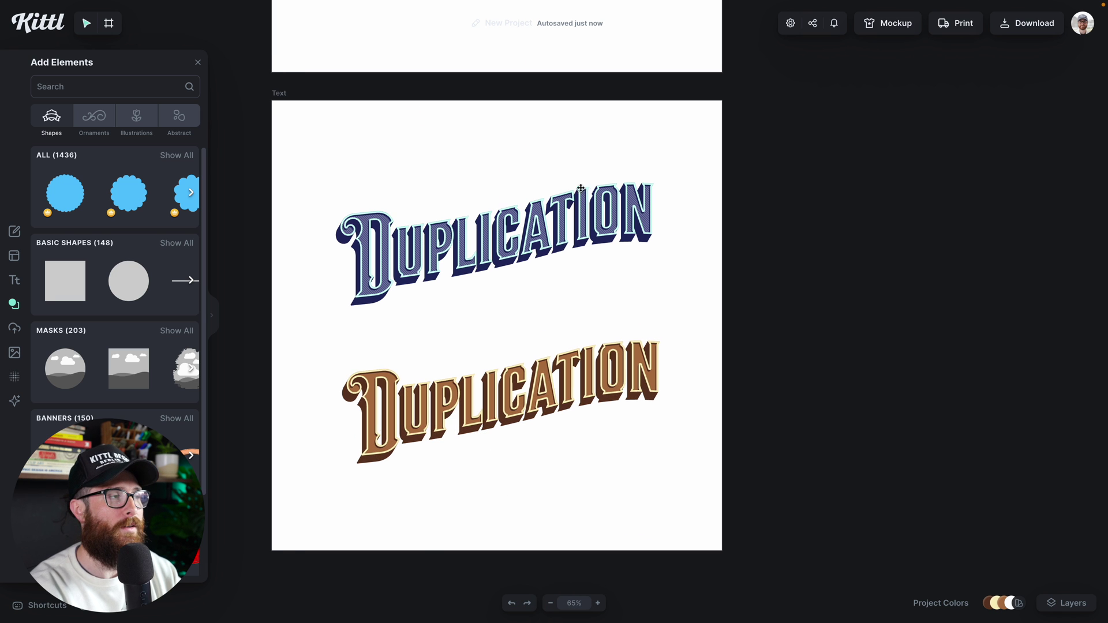
{"action": "left_click", "coordinate": [278, 94]}
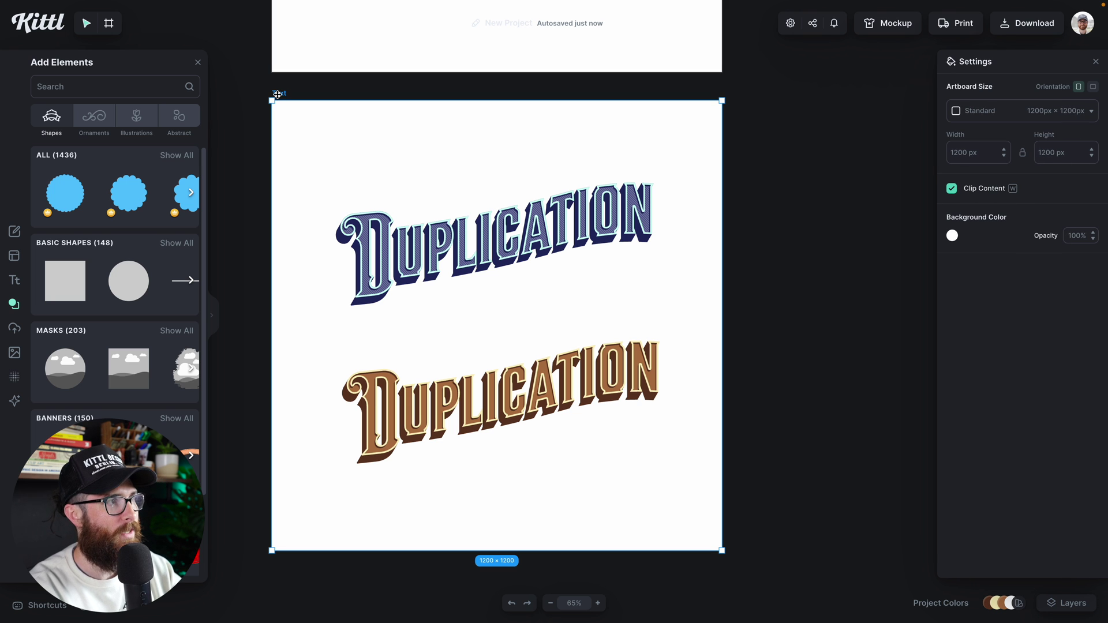
{"action": "left_click_drag", "start_coordinate": [277, 94], "coordinate": [744, 95]}
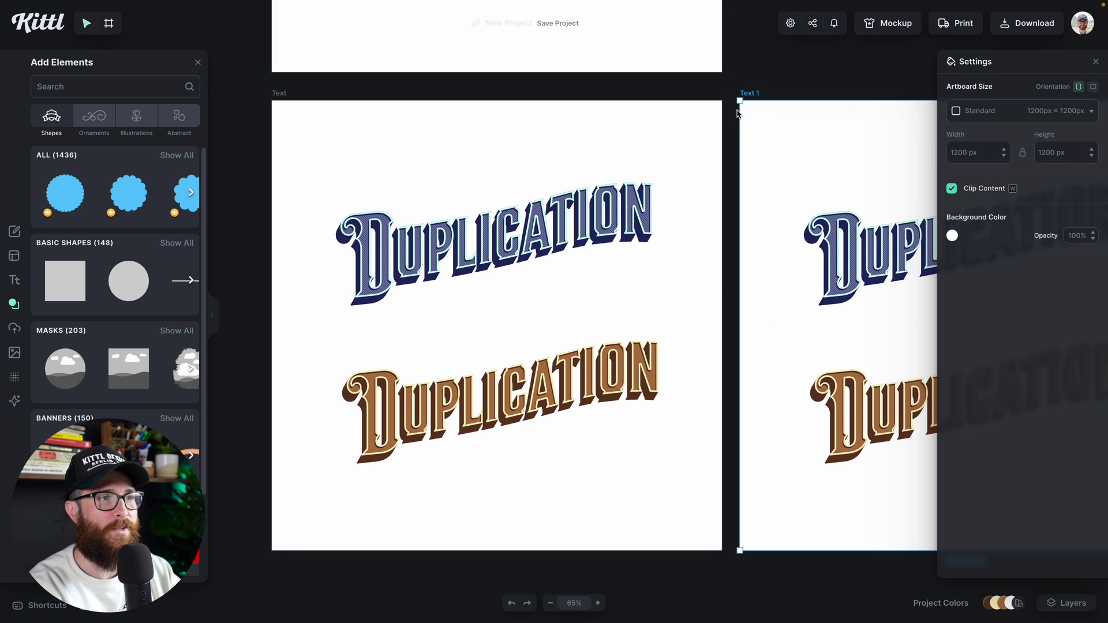
Pan across to check the new Text 1 artboard, then select the original Text artboard.
{"action": "scroll", "coordinate": [735, 133], "scroll_direction": "right", "scroll_amount": 2}
{"action": "scroll", "coordinate": [714, 185], "scroll_direction": "down", "scroll_amount": 5}
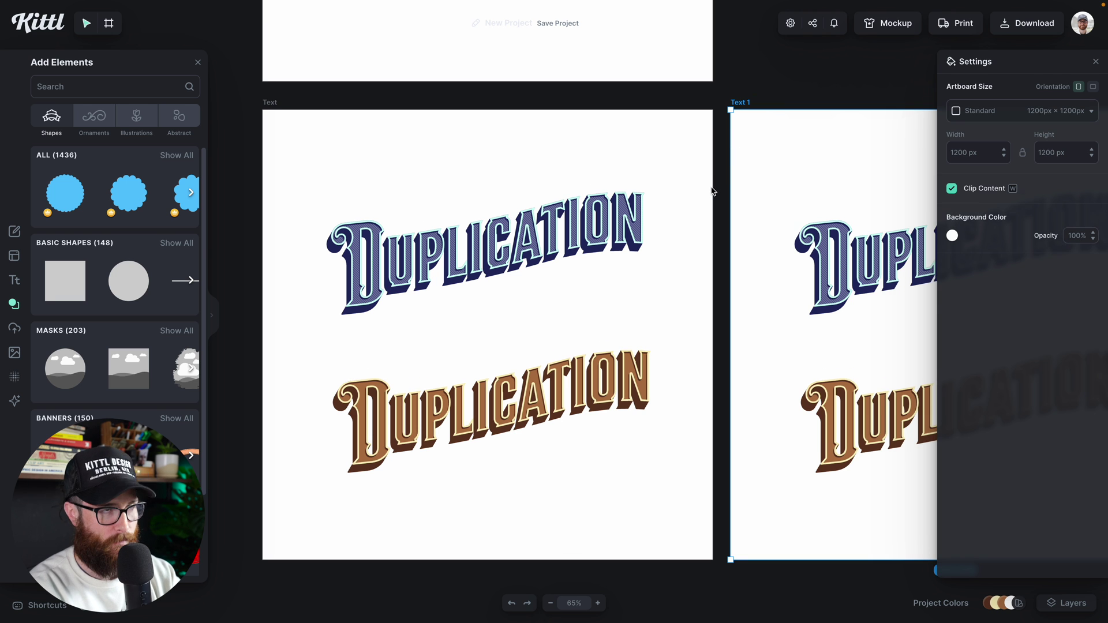
{"action": "scroll", "coordinate": [710, 225], "scroll_direction": "up", "scroll_amount": 3}
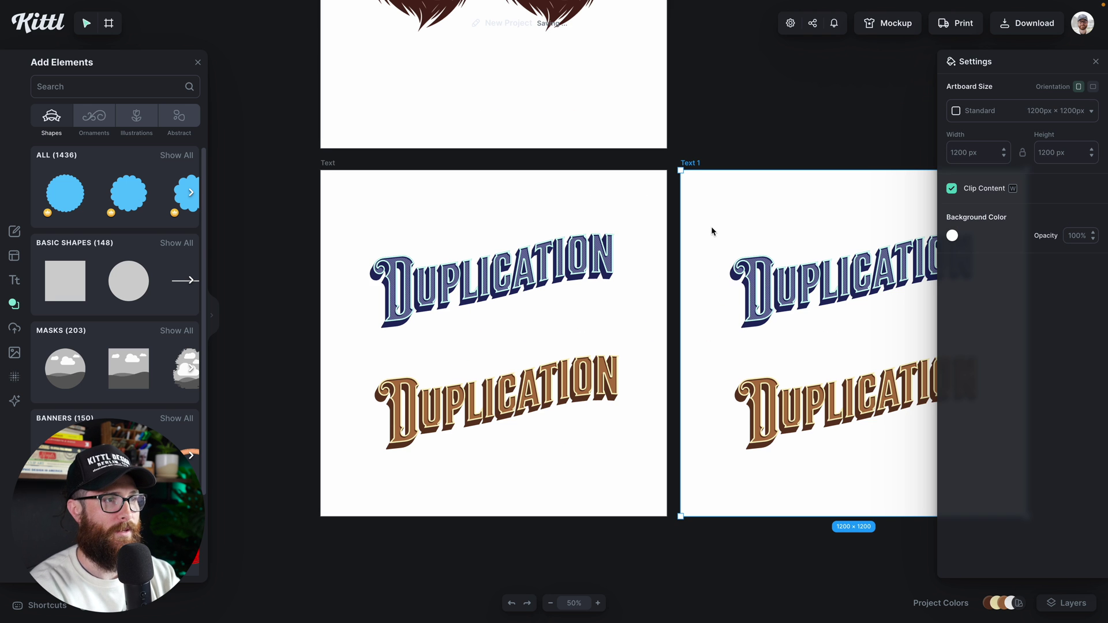
{"action": "scroll", "coordinate": [711, 226], "scroll_direction": "right", "scroll_amount": 2}
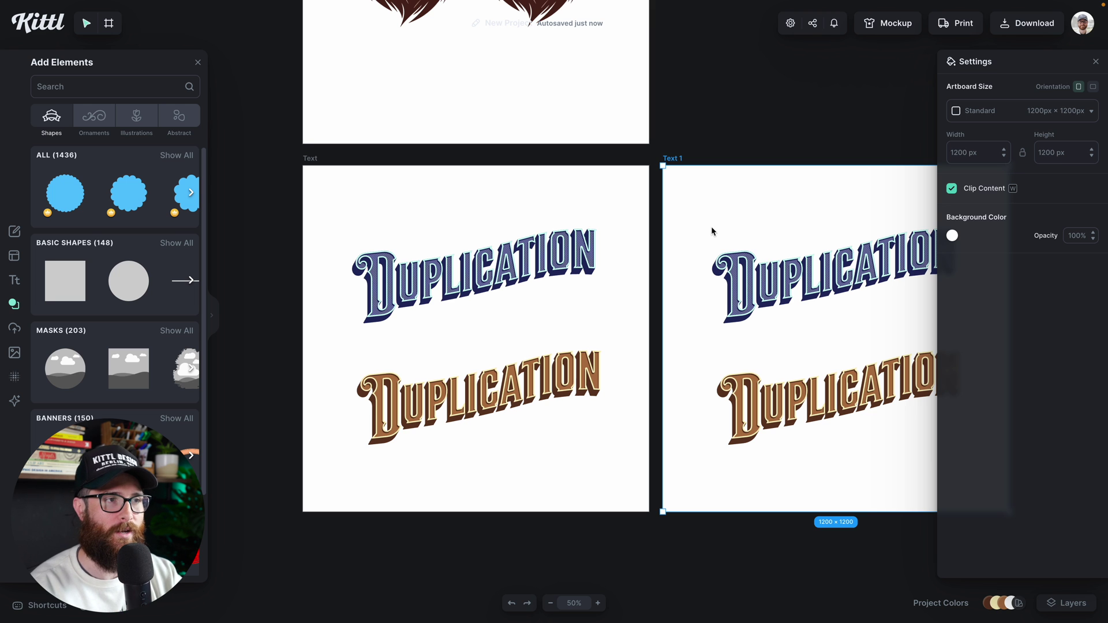
{"action": "scroll", "coordinate": [705, 225], "scroll_direction": "right", "scroll_amount": 1}
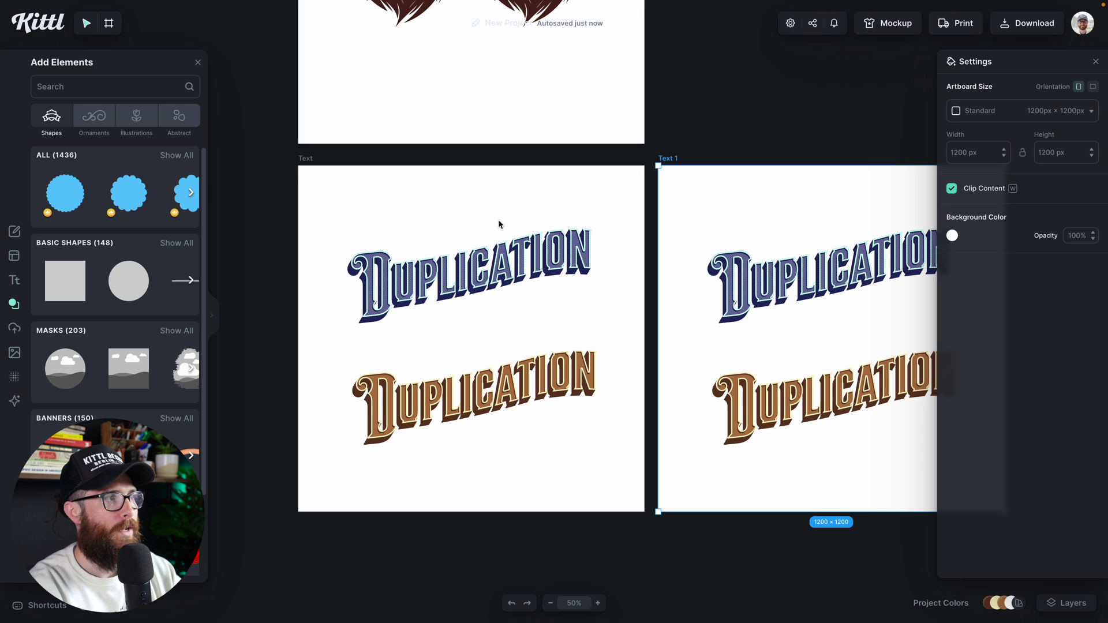
{"action": "left_click", "coordinate": [307, 160]}
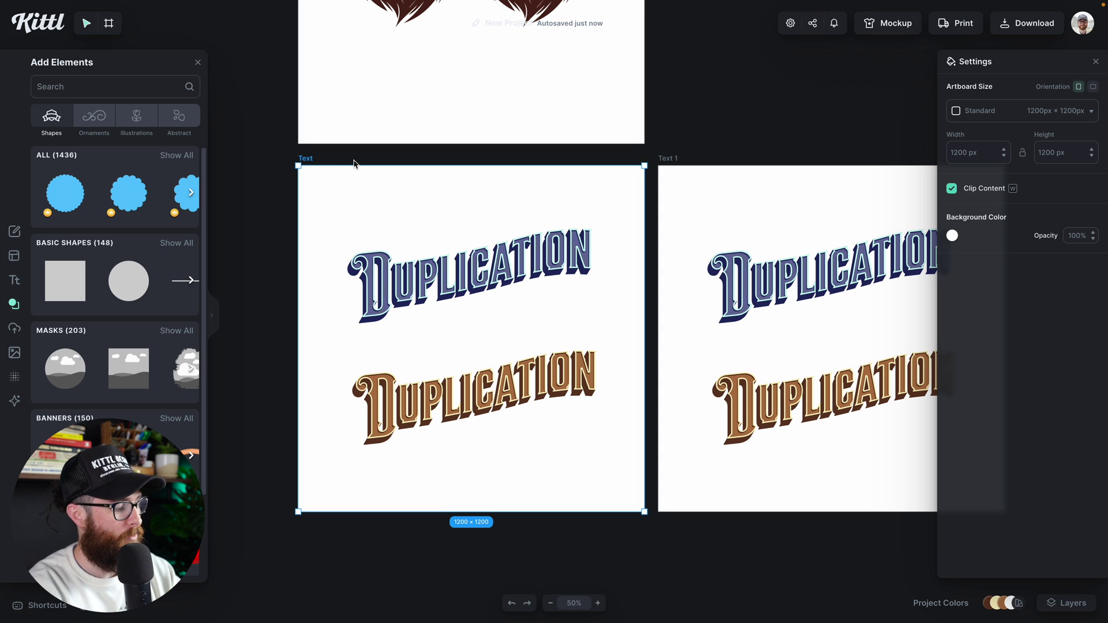
Paste the Text artboard as Text 2 and position it beside the bear Objects artboard.
{"action": "key", "text": "ctrl+v"}
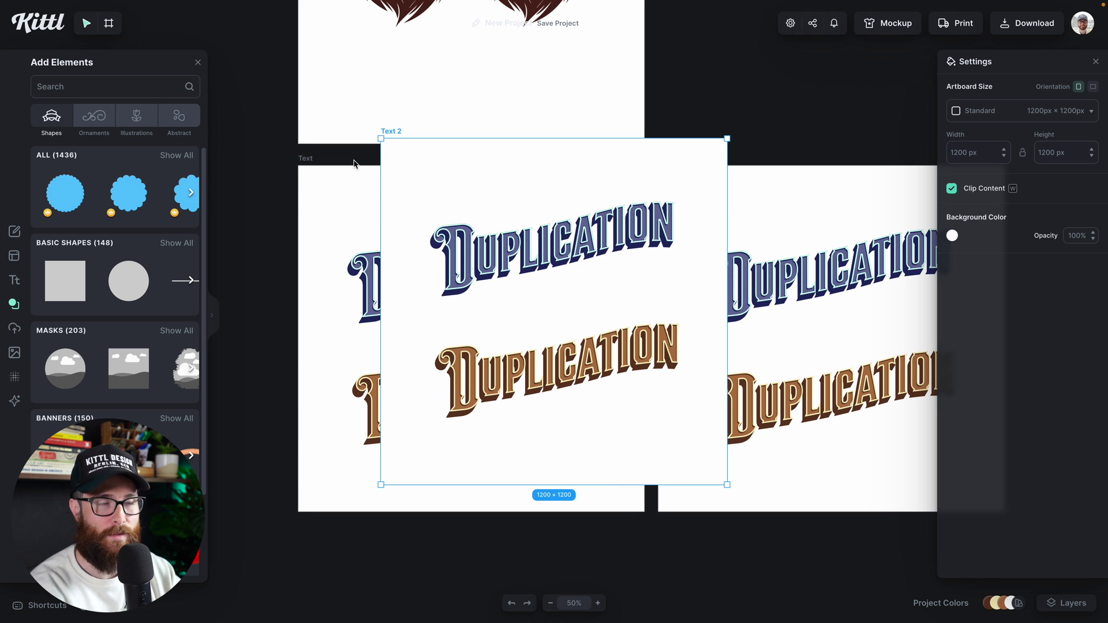
{"action": "scroll", "coordinate": [358, 168], "scroll_direction": "up", "scroll_amount": 5}
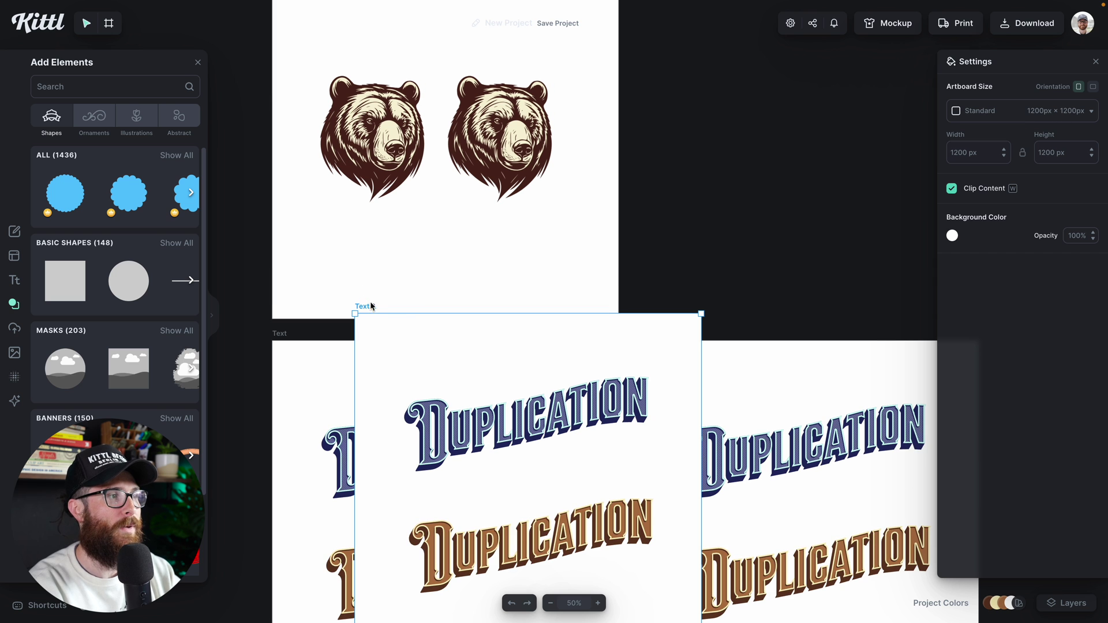
{"action": "left_click_drag", "start_coordinate": [370, 307], "coordinate": [658, 3]}
{"action": "scroll", "coordinate": [655, 137], "scroll_direction": "up", "scroll_amount": 1}
{"action": "left_click_drag", "start_coordinate": [654, 42], "coordinate": [644, 7]}
{"action": "scroll", "coordinate": [639, 131], "scroll_direction": "up", "scroll_amount": 1}
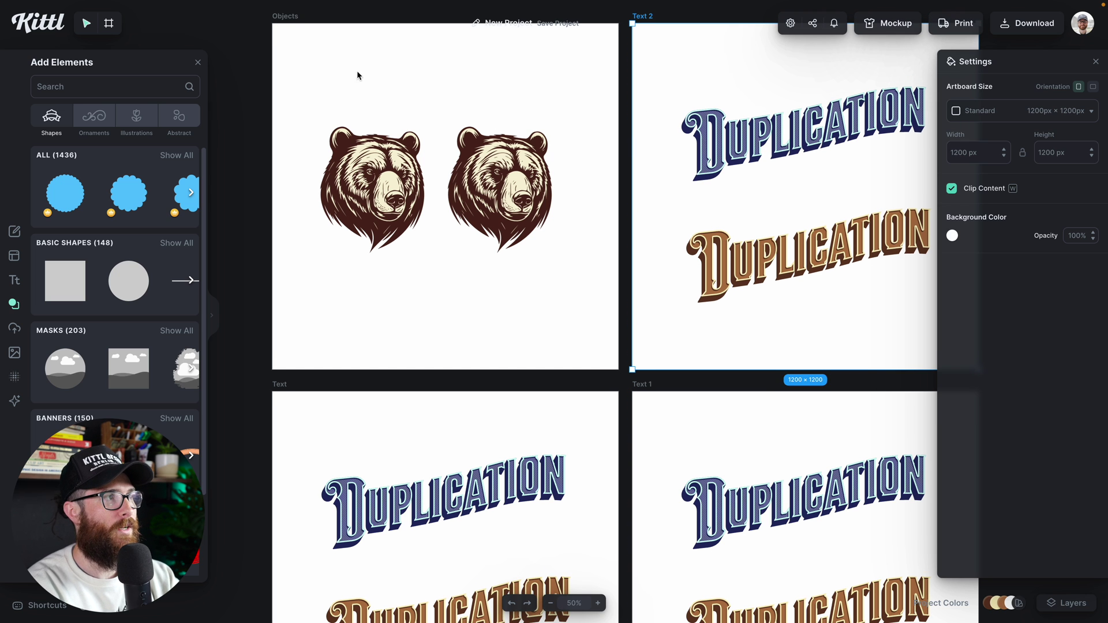
{"action": "scroll", "coordinate": [323, 71], "scroll_direction": "up", "scroll_amount": 1}
{"action": "left_click", "coordinate": [285, 39]}
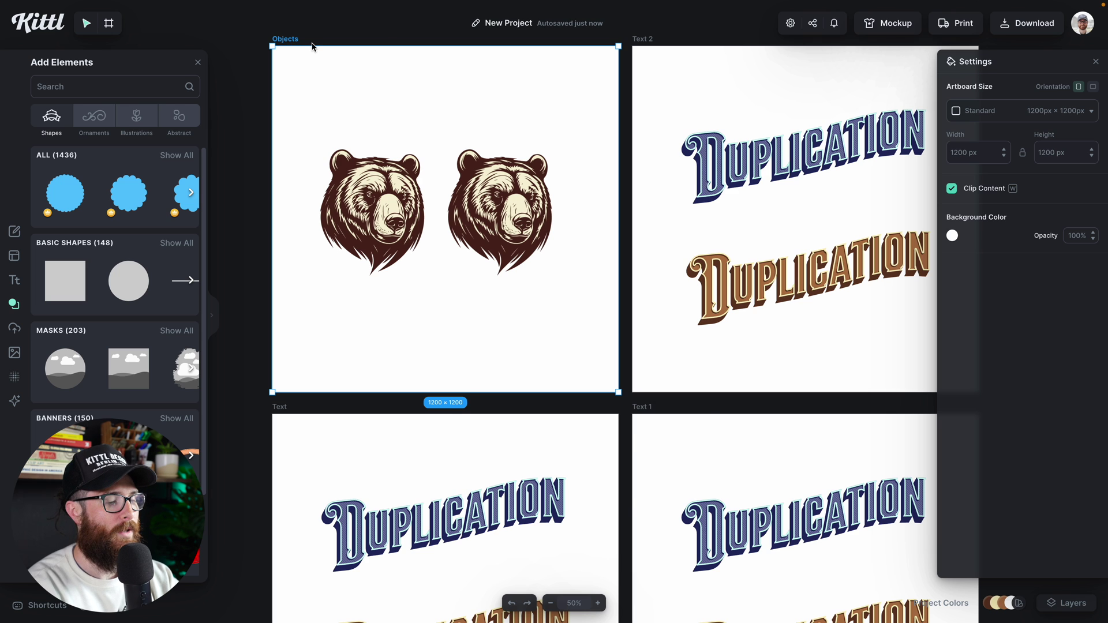
{"action": "key", "text": "ctrl+minus"}
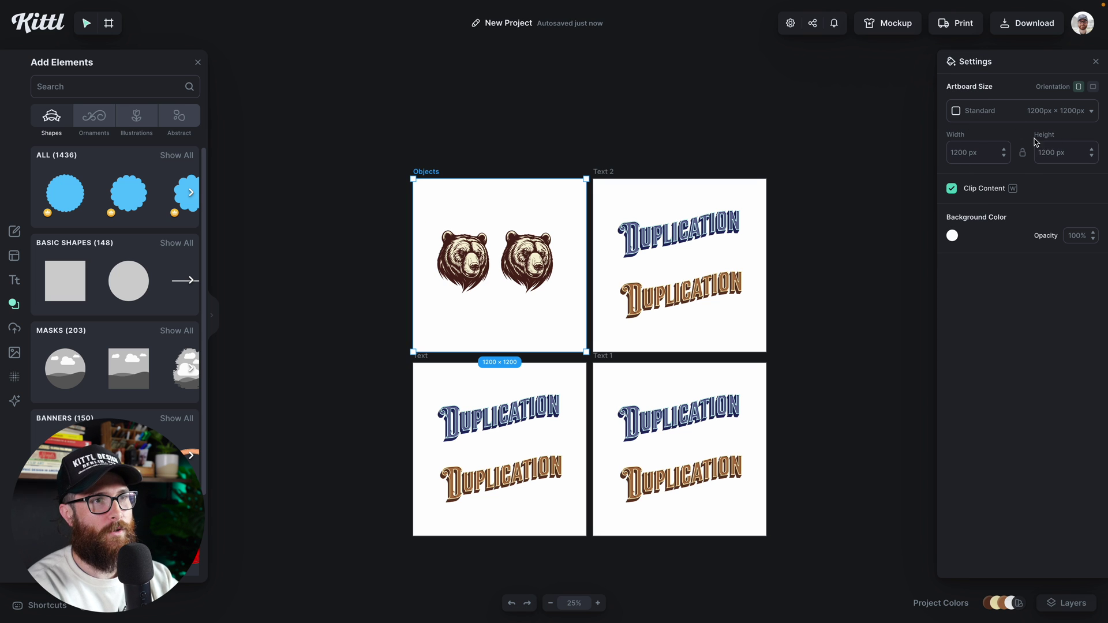
{"action": "scroll", "coordinate": [866, 238], "scroll_direction": "down", "scroll_amount": 2}
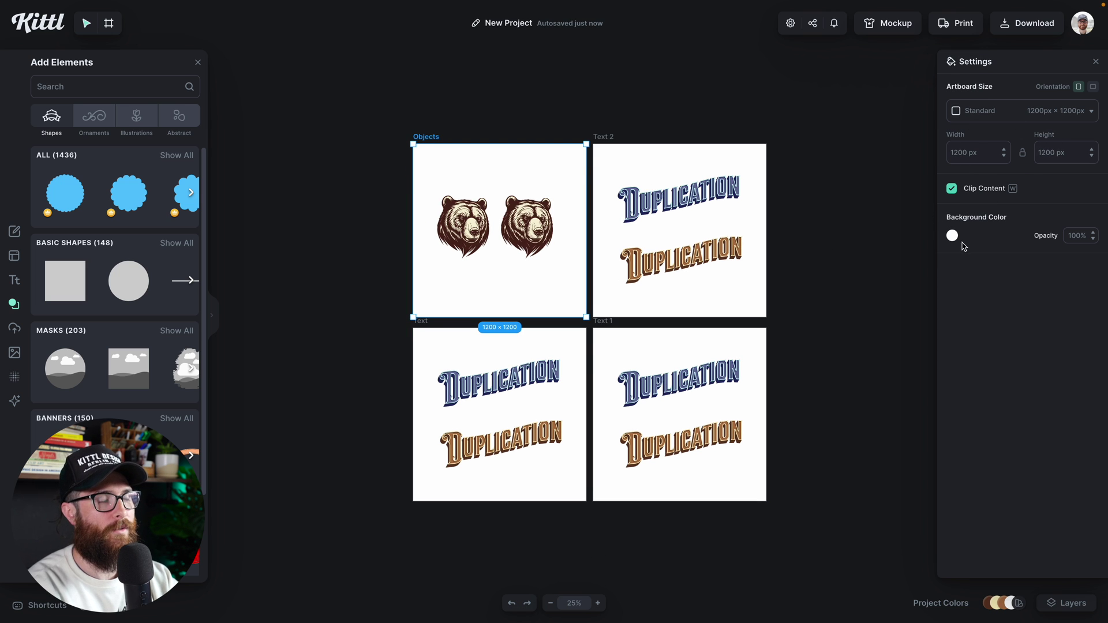